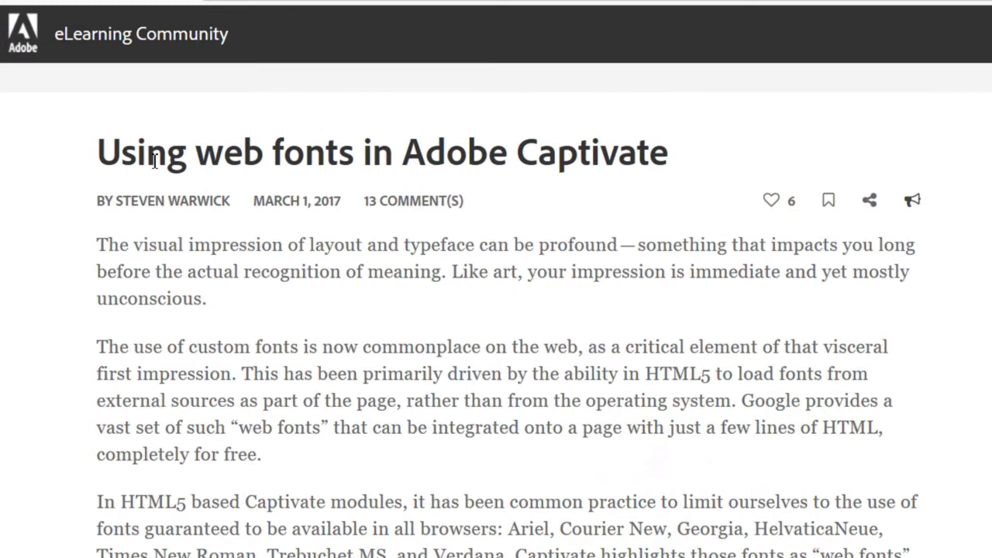
- Skim the web fonts article's section on loading Google fonts into Captivate, and put the browser window away
scroll(222, 372, "down", 10)
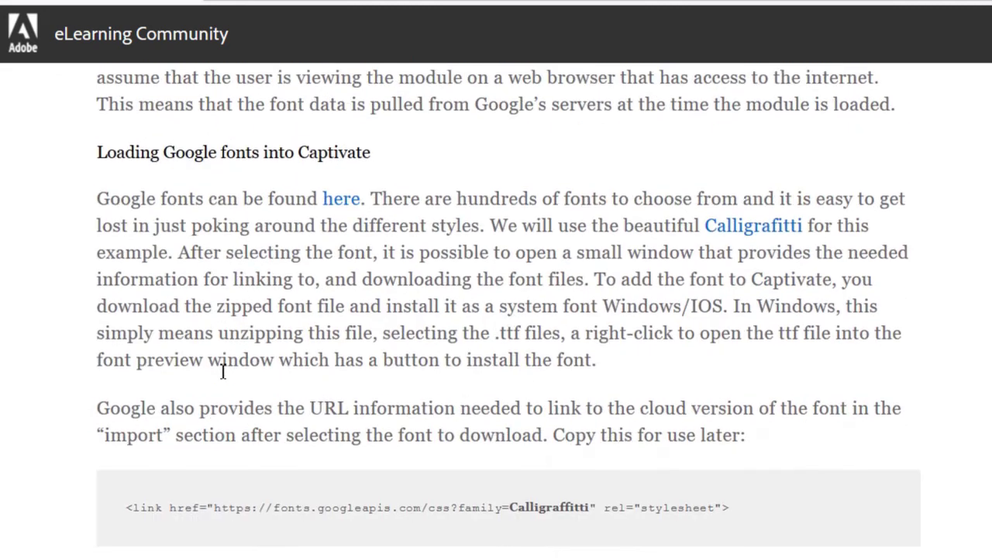
scroll(223, 372, "down", 3)
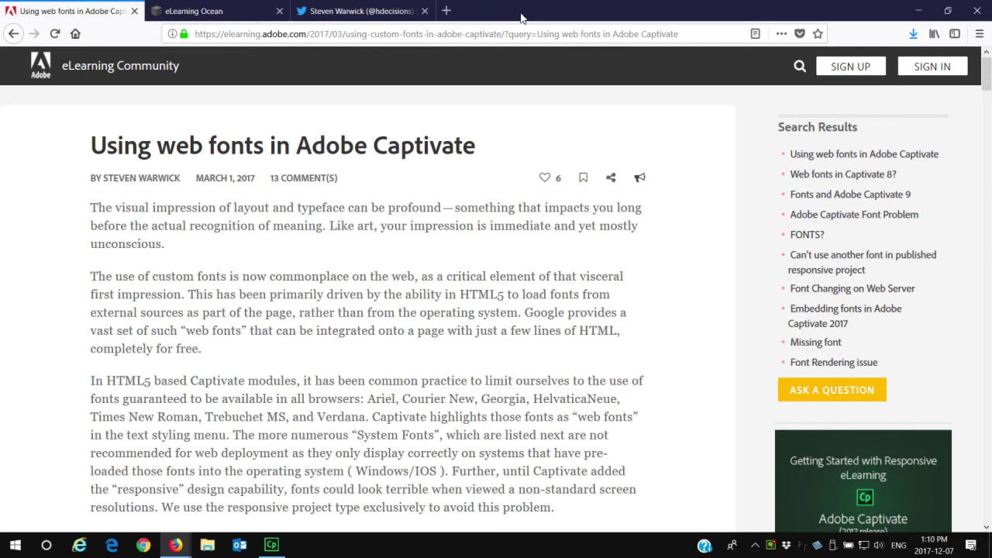
left_click(920, 12)
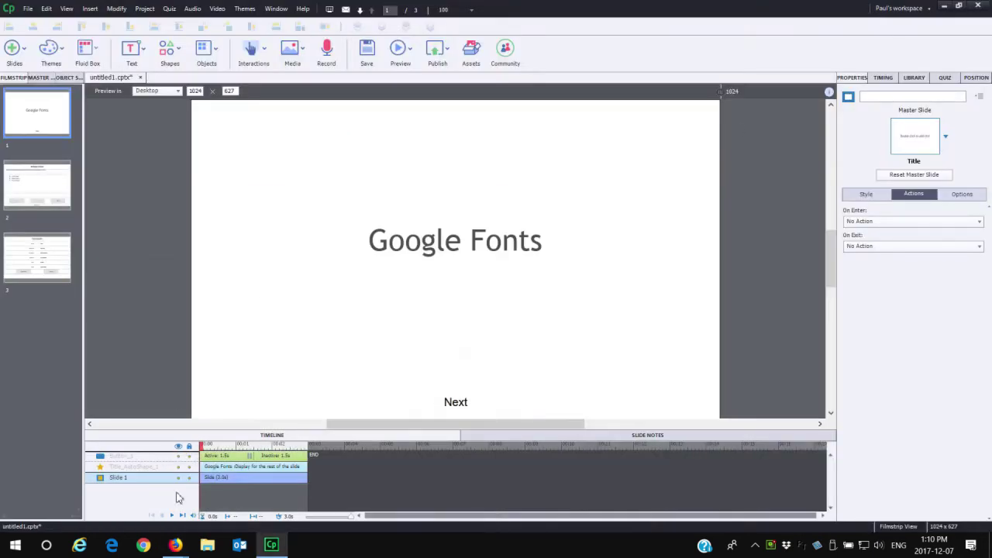
- Switch to the Firefox window showing the Google Fonts directory
mouse_move(176, 545)
left_click(249, 504)
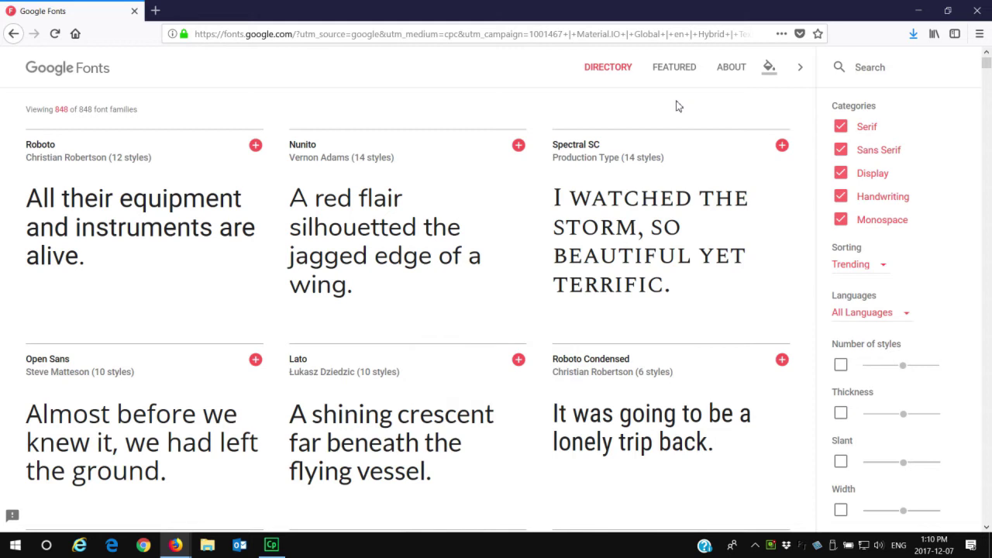
mouse_move(742, 145)
left_click(271, 545)
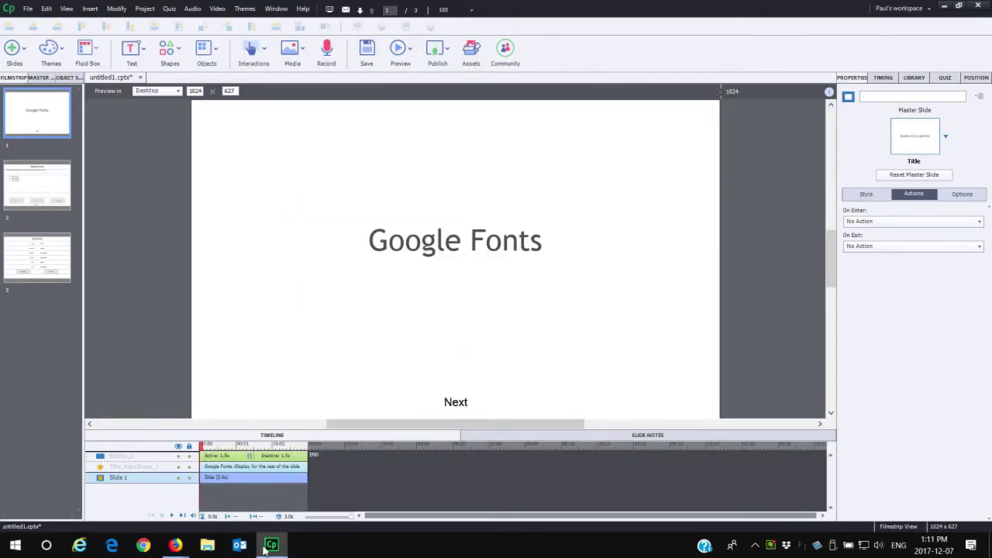
left_click(270, 551)
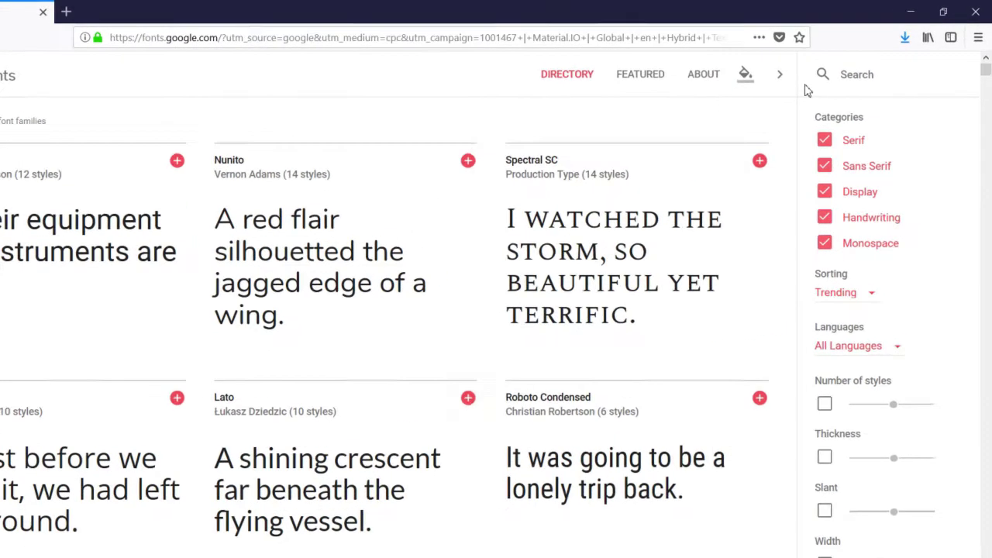
- Search Google Fonts for "anton" and add the Anton family to the selection
left_click(848, 77)
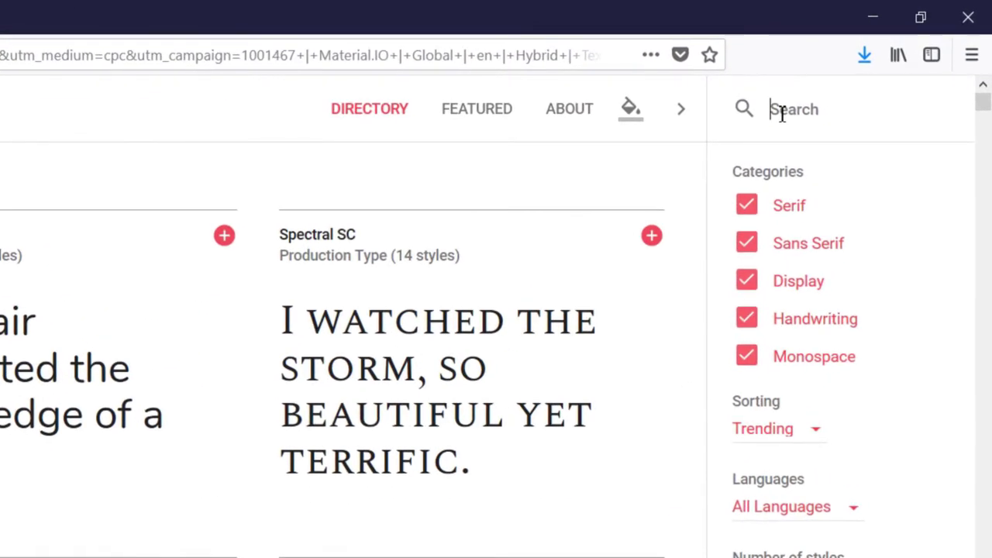
type("anton")
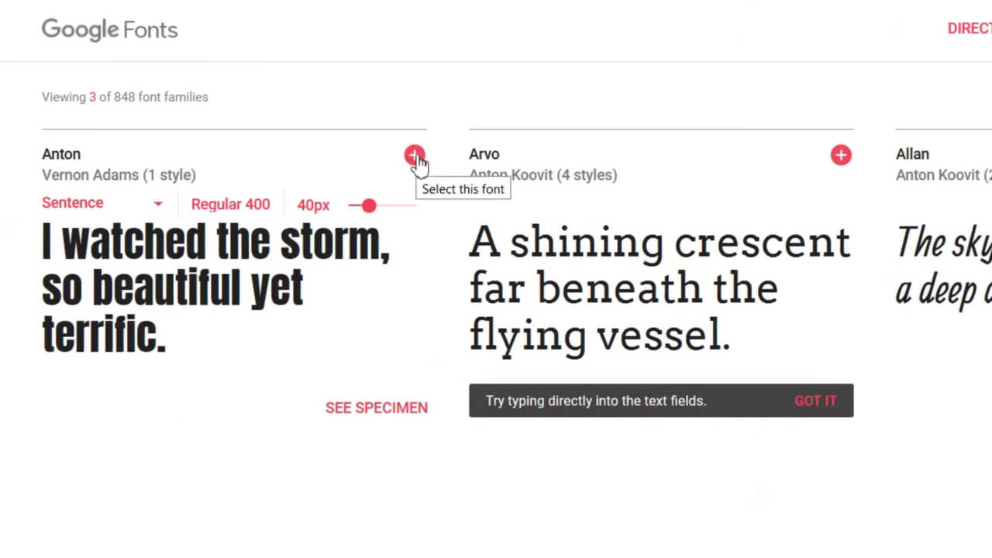
left_click(416, 157)
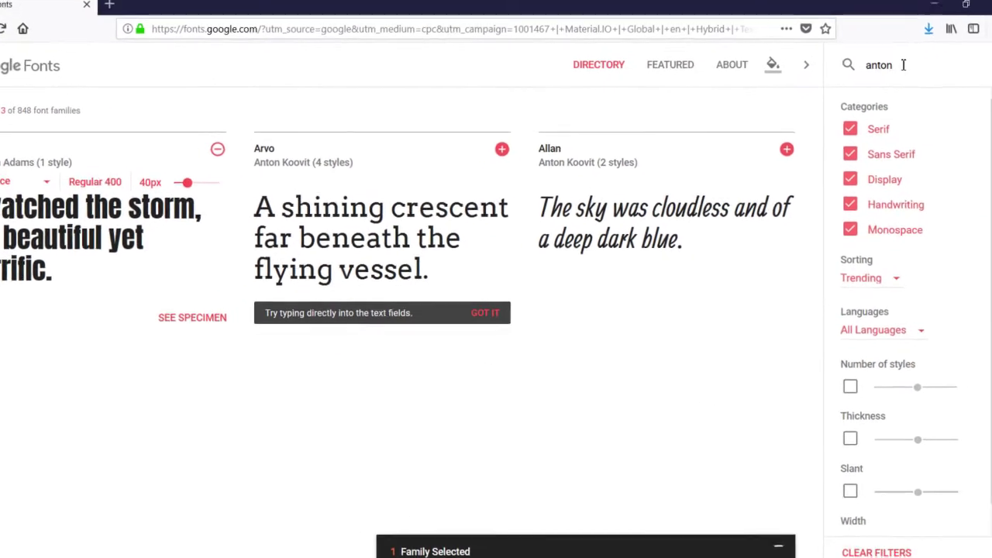
- Search for "open sans" and add the Open Sans family to the font selection
left_click_drag(904, 65, 849, 65)
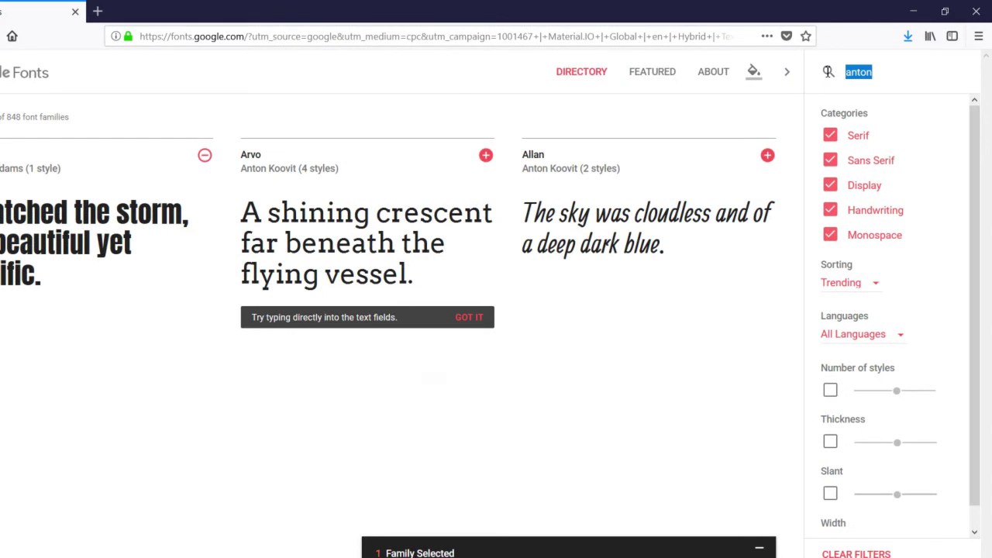
type("san")
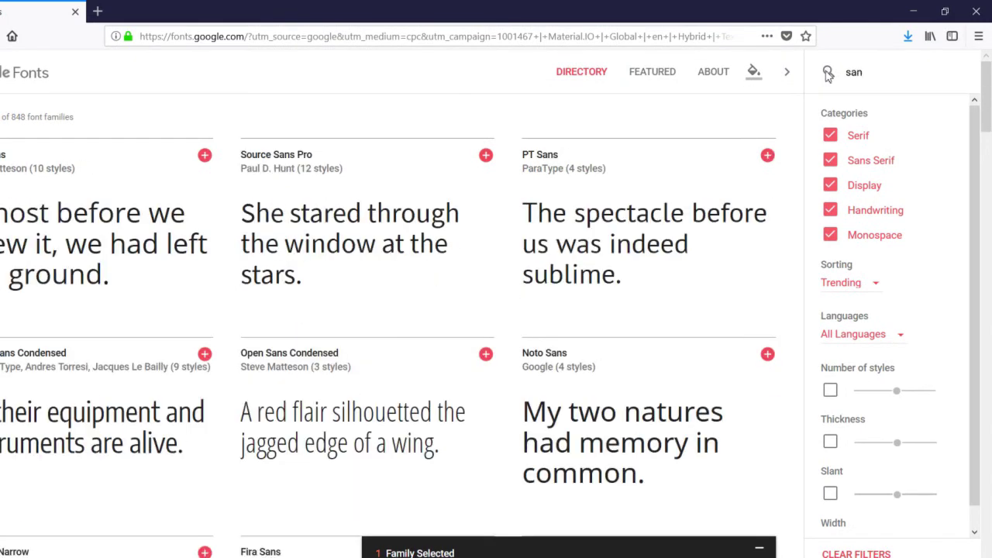
type("s")
type("op")
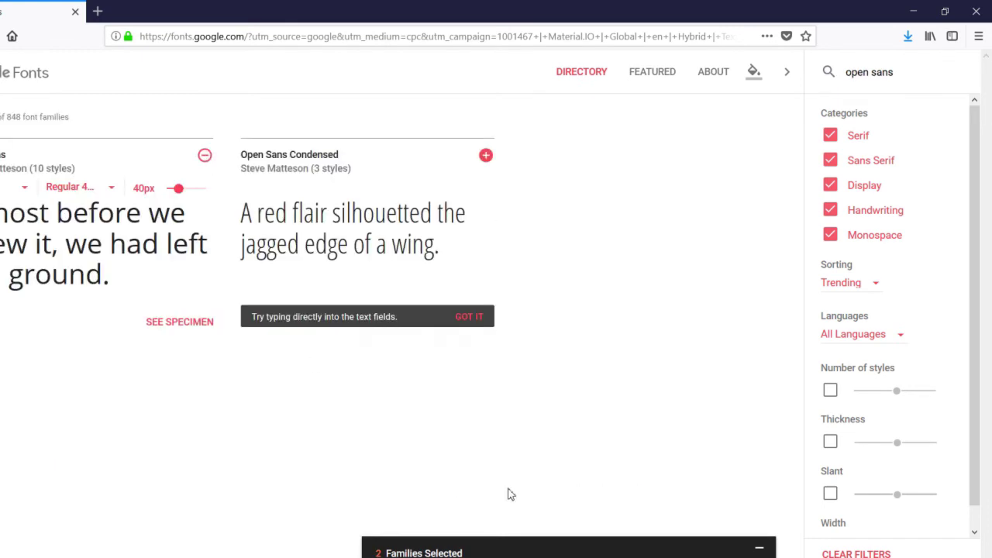
- Customize the selected families to include the regular 400 Italic style of Open Sans
left_click(707, 553)
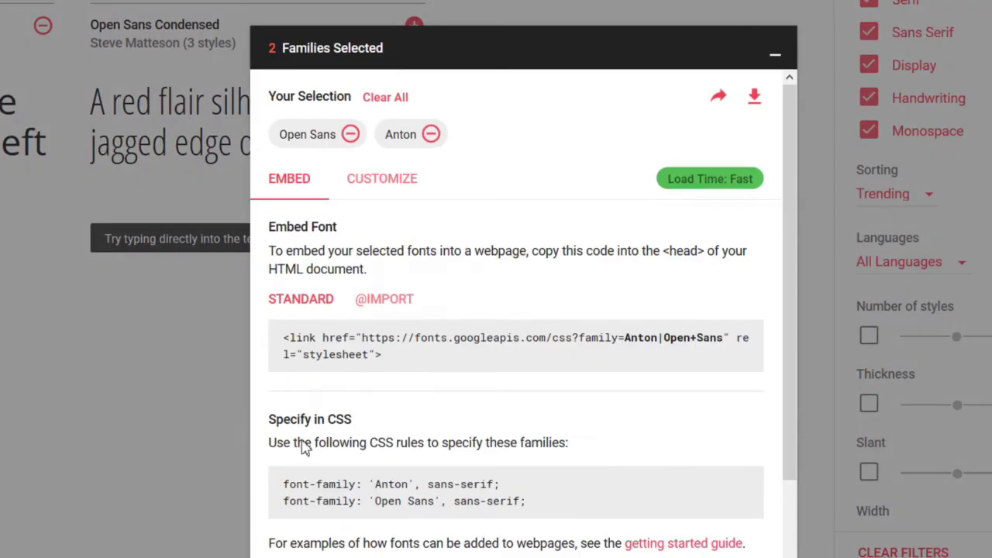
left_click(386, 186)
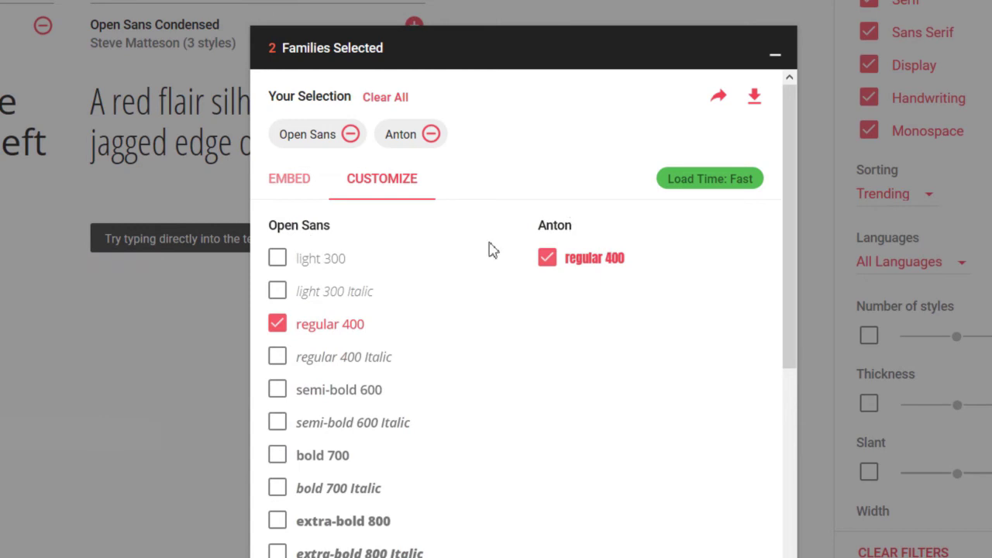
scroll(405, 275, "down", 2)
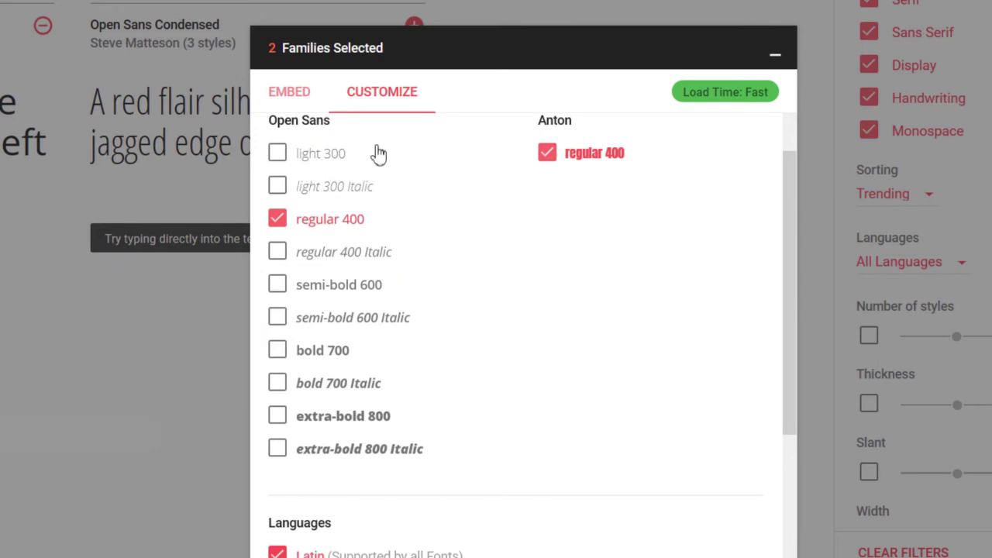
scroll(377, 158, "up", 2)
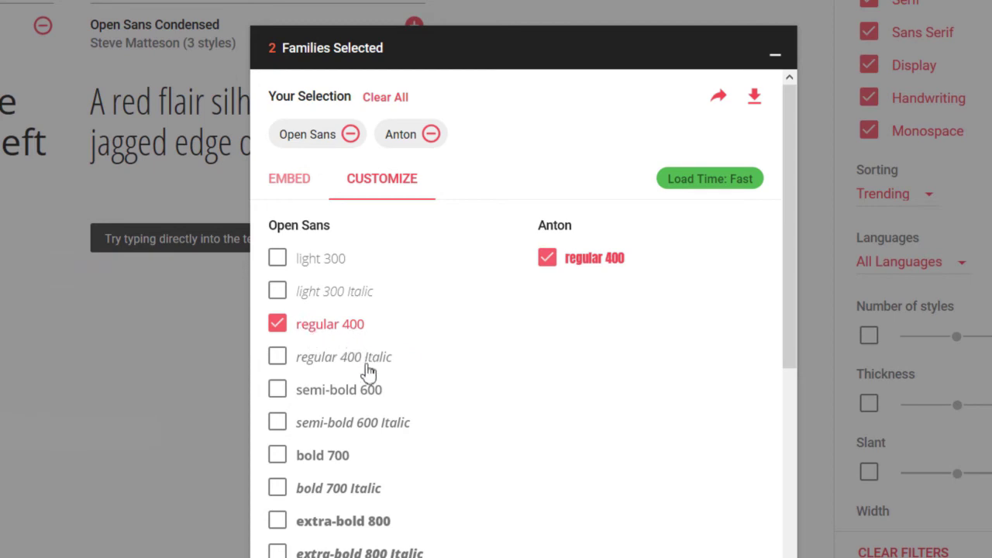
left_click(277, 359)
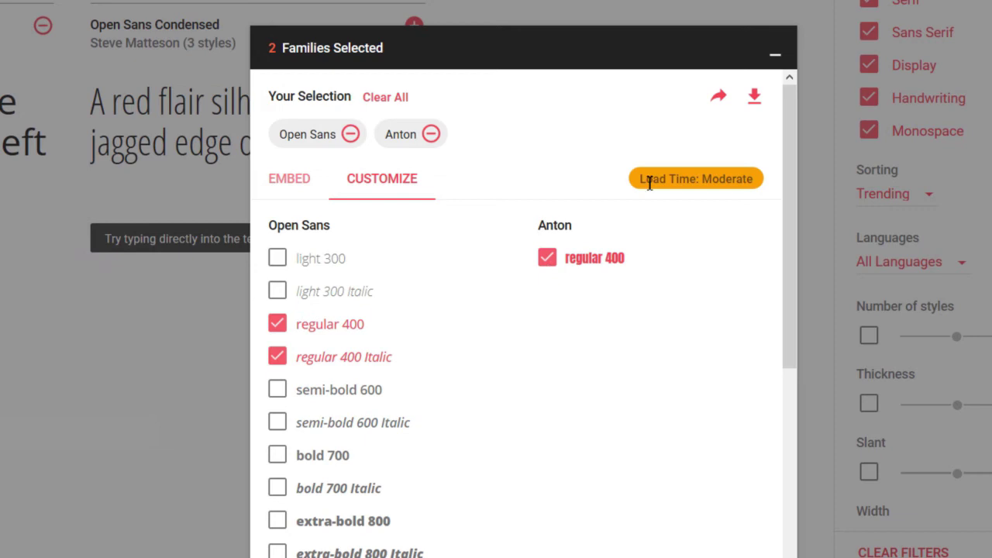
- Copy the standard embed link code for the selected Anton and Open Sans fonts
mouse_move(650, 183)
left_click(290, 188)
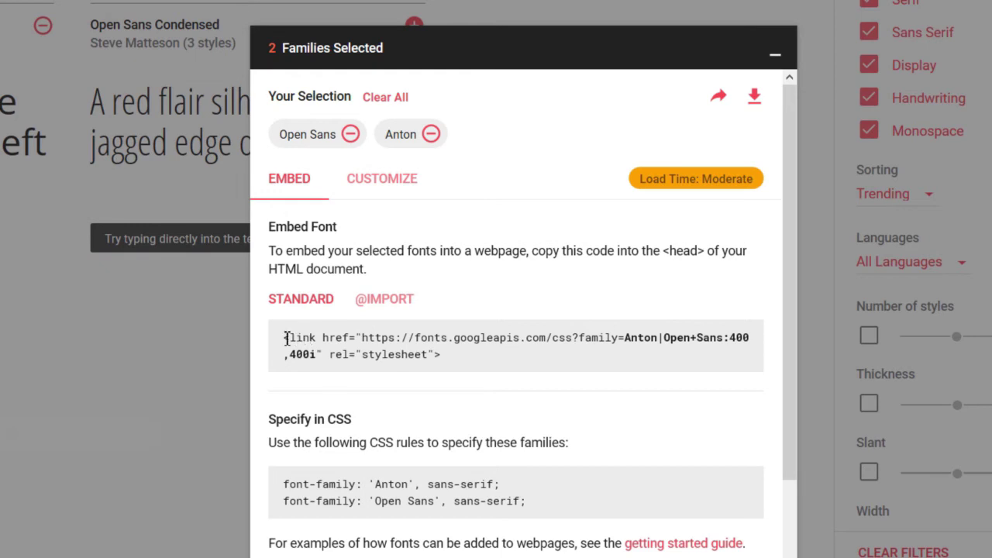
left_click_drag(285, 339, 472, 361)
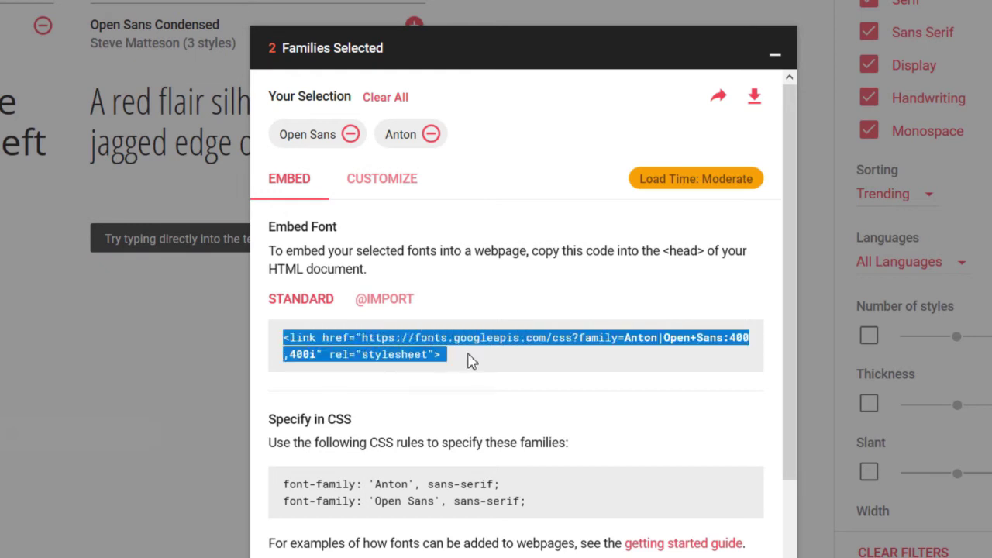
right_click(429, 341)
left_click(525, 367)
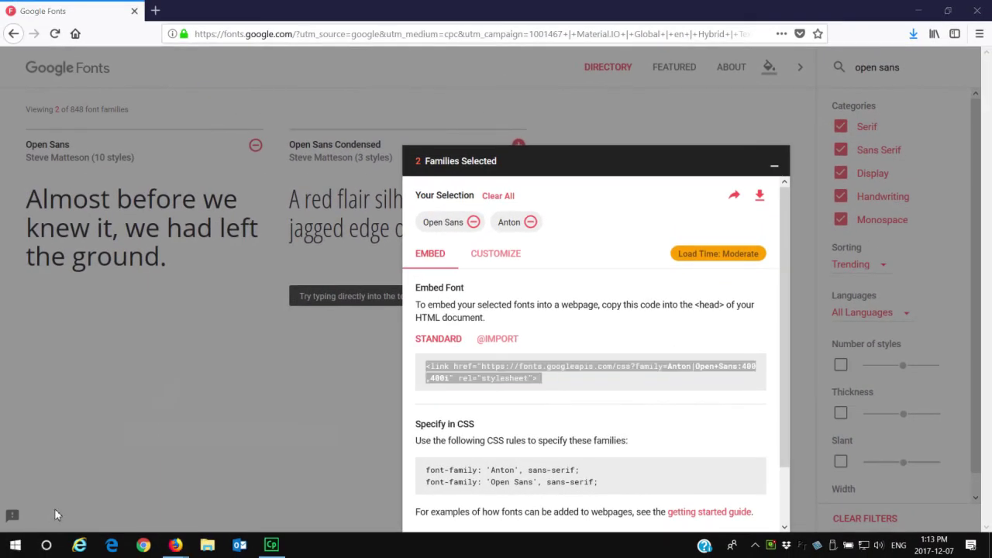
- Paste the copied font link code into a new Notepad document and minimize it
key("super")
left_click(433, 393)
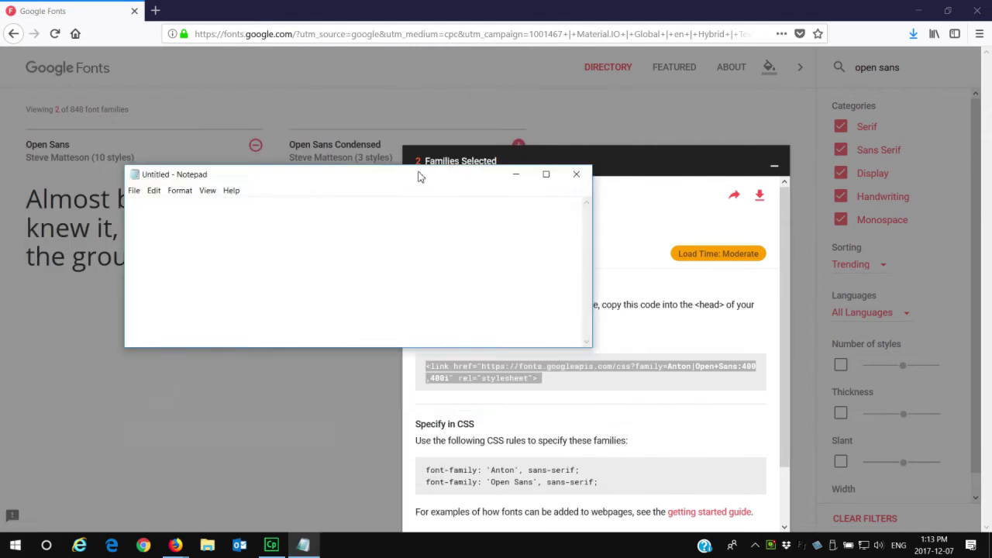
key("ctrl+v")
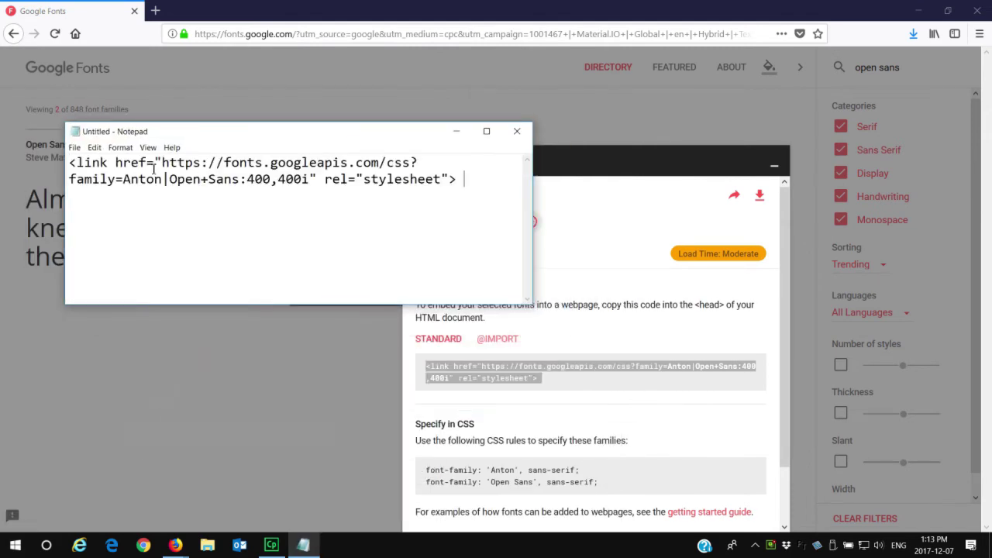
left_click(457, 131)
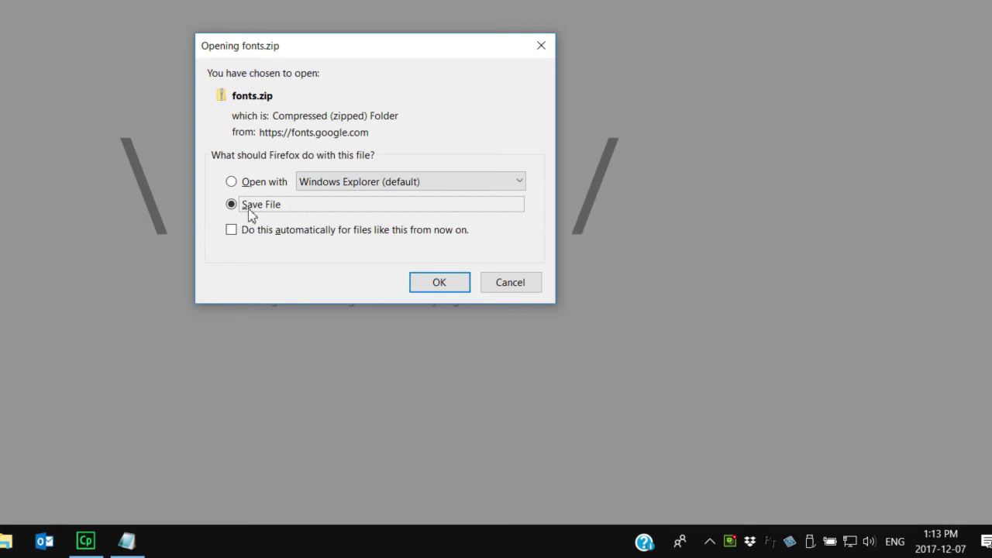
- Save the fonts.zip download and extract it to a fonts folder in Downloads
left_click(438, 284)
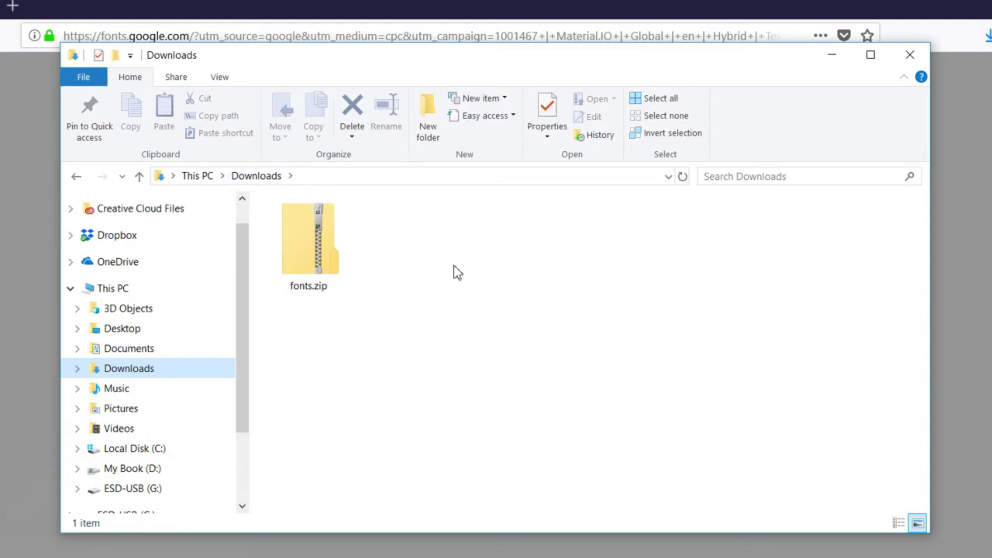
left_click(310, 249)
right_click(311, 249)
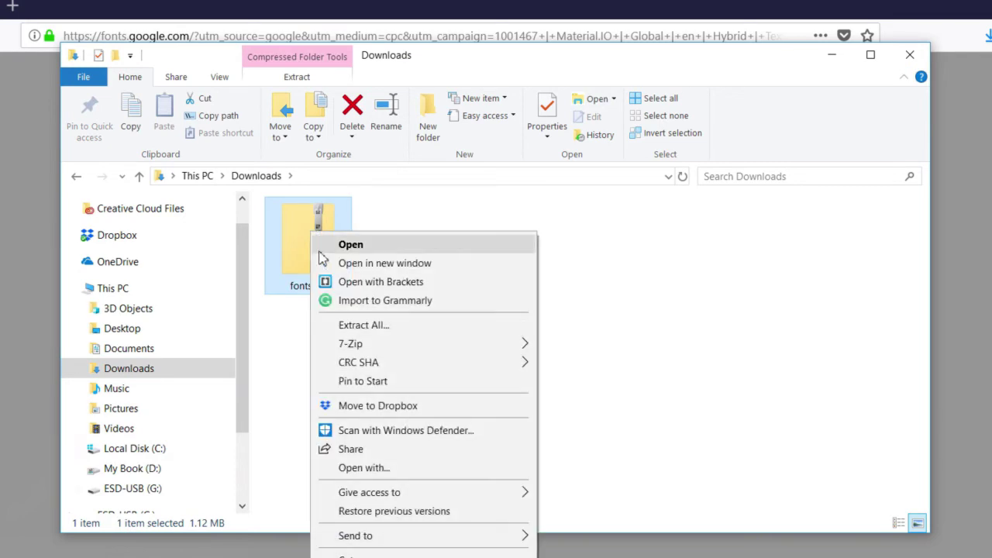
left_click(392, 327)
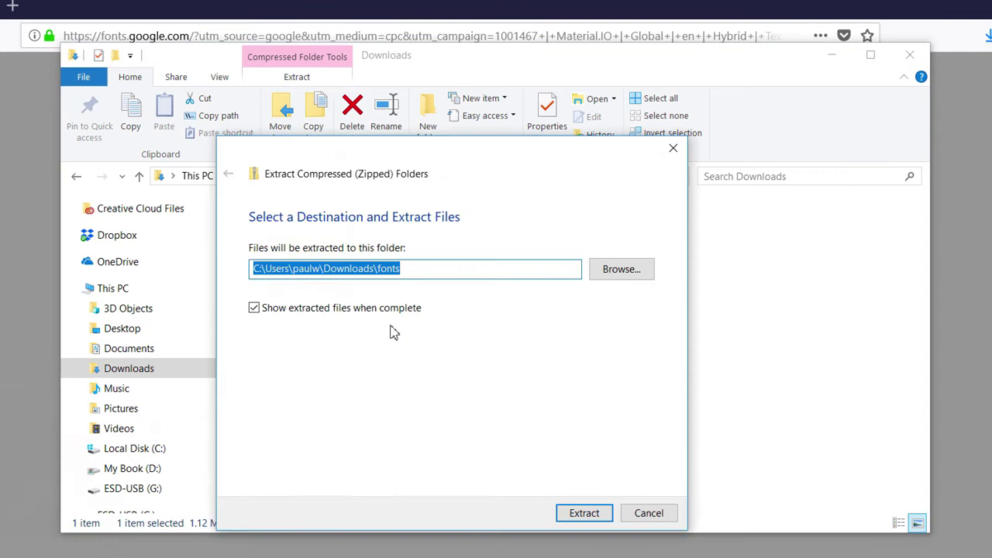
left_click(589, 510)
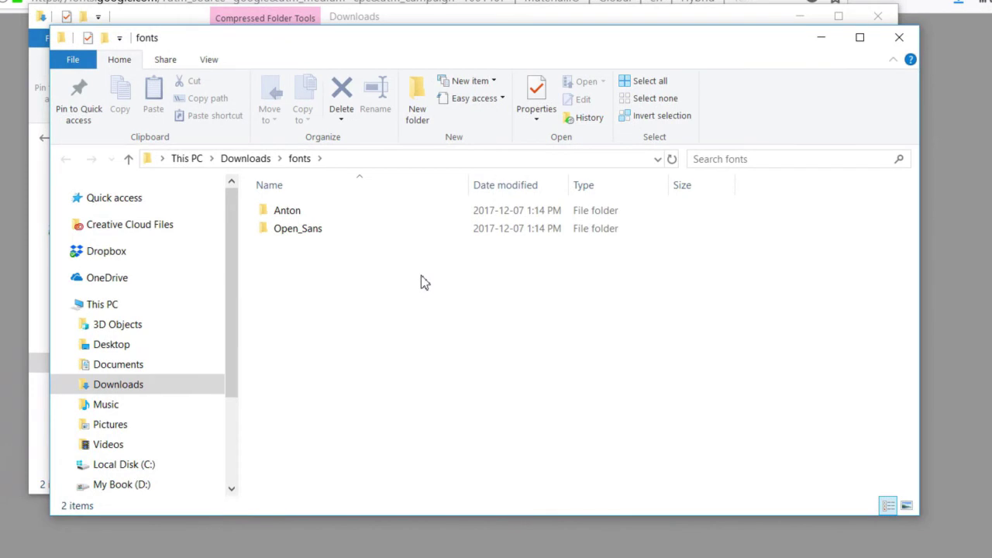
- Install Anton-Regular.ttf from the extracted Anton folder as a system font
double_click(313, 218)
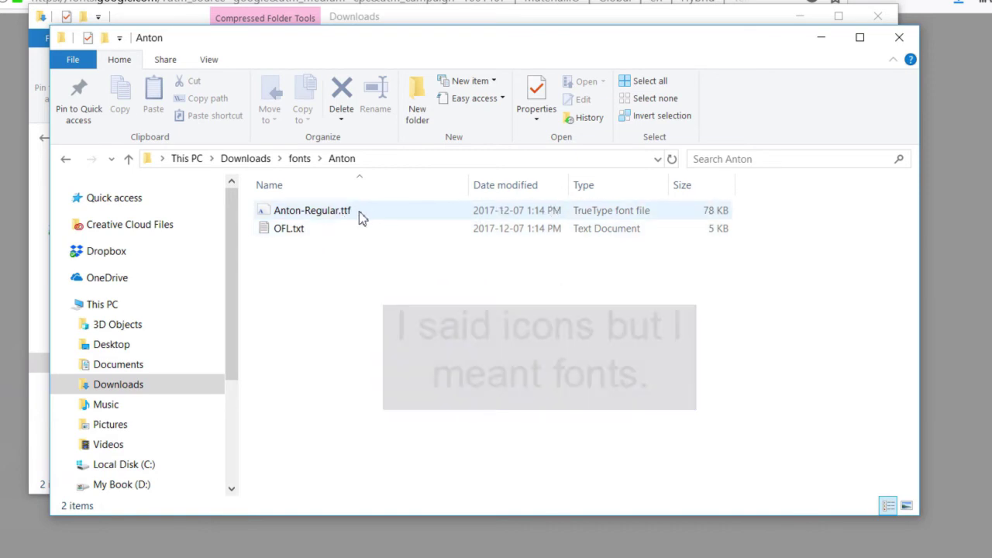
mouse_move(345, 214)
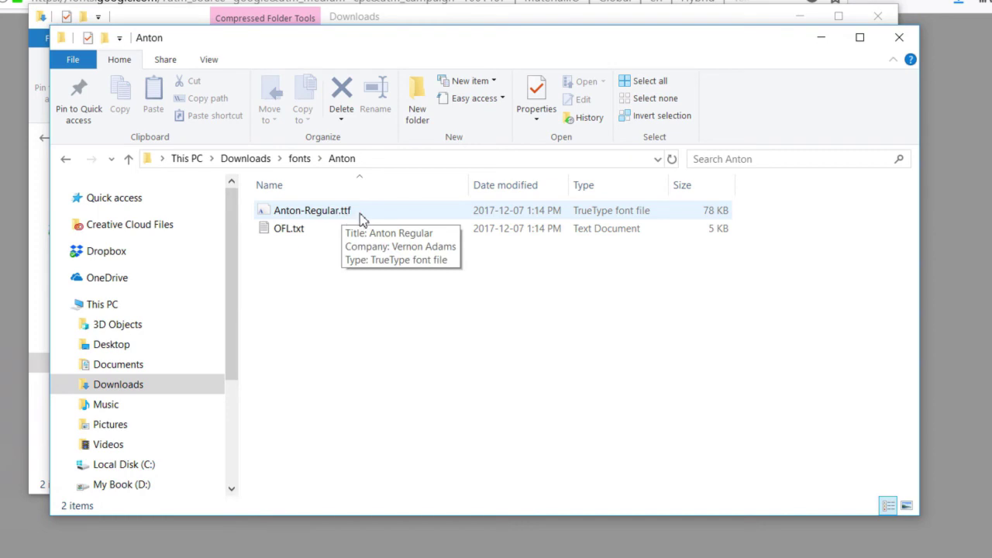
right_click(320, 216)
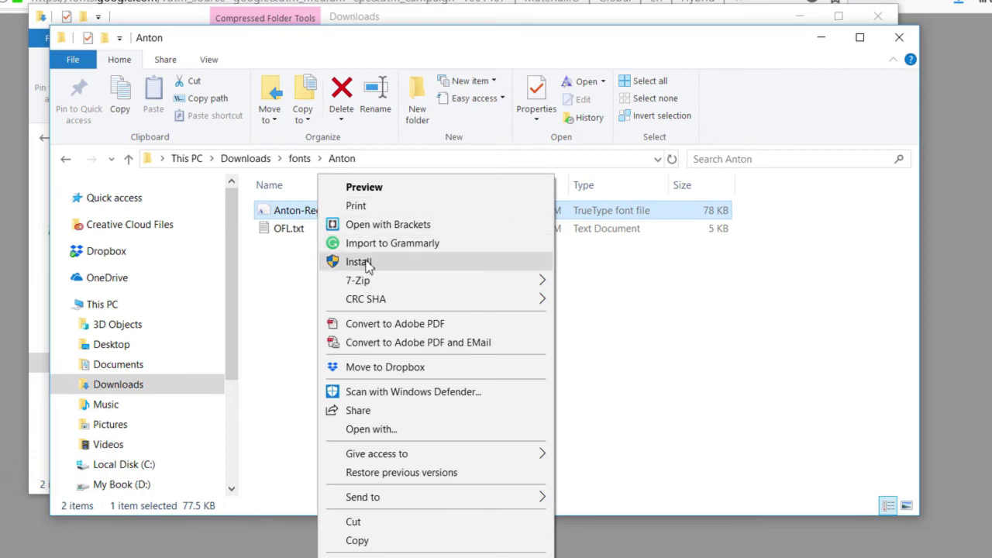
left_click(368, 266)
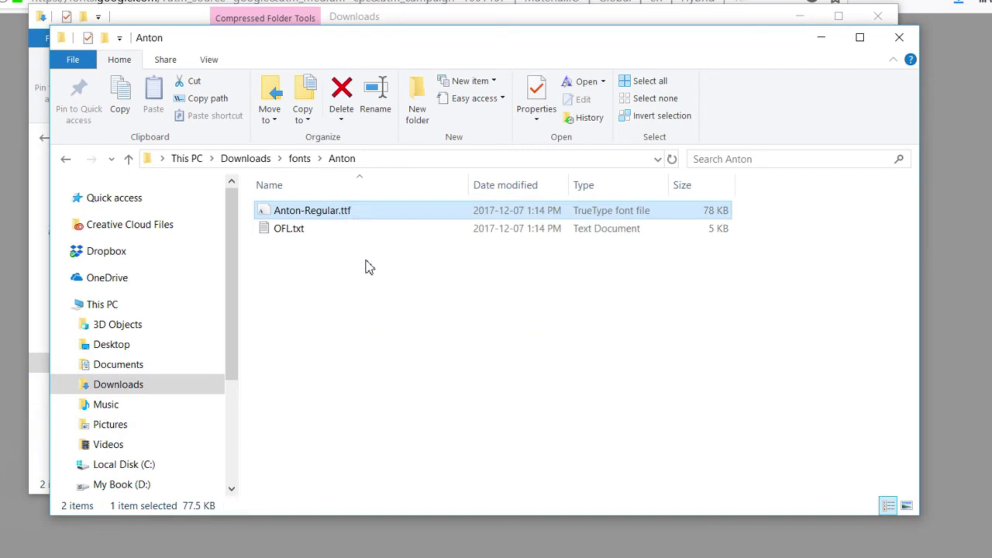
- Install all ten OpenSans .ttf files from the extracted Open_Sans folder as system fonts
left_click(298, 159)
double_click(307, 238)
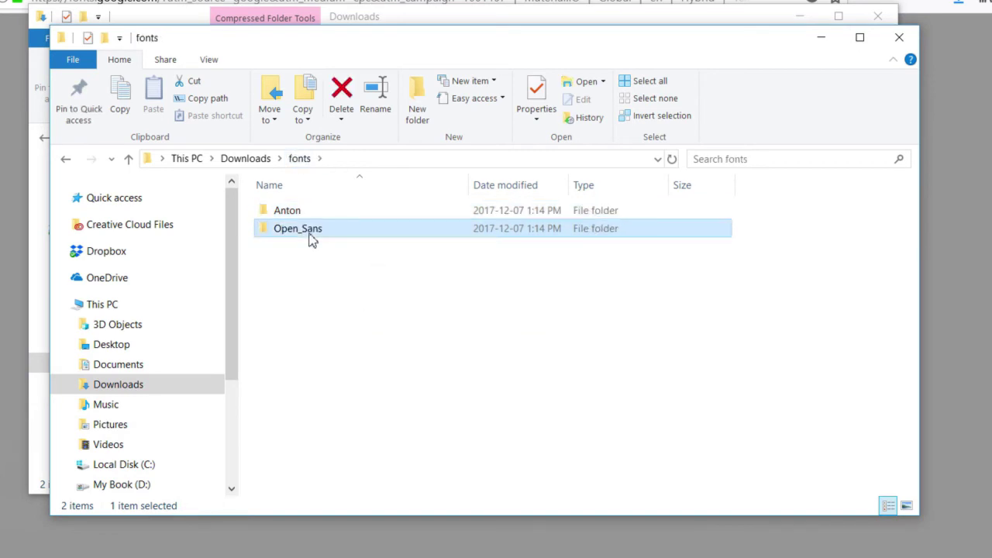
left_click_drag(304, 440, 470, 394)
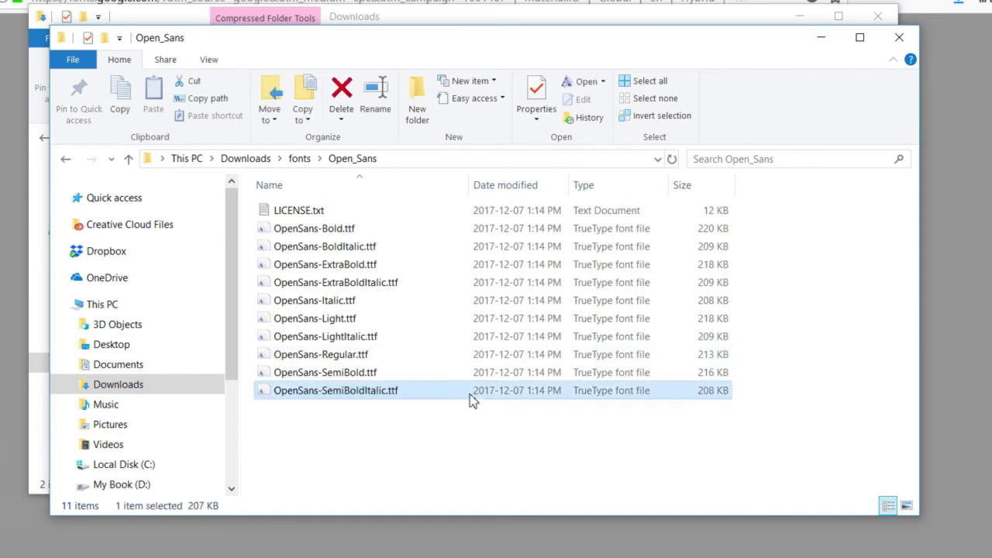
left_click(542, 431)
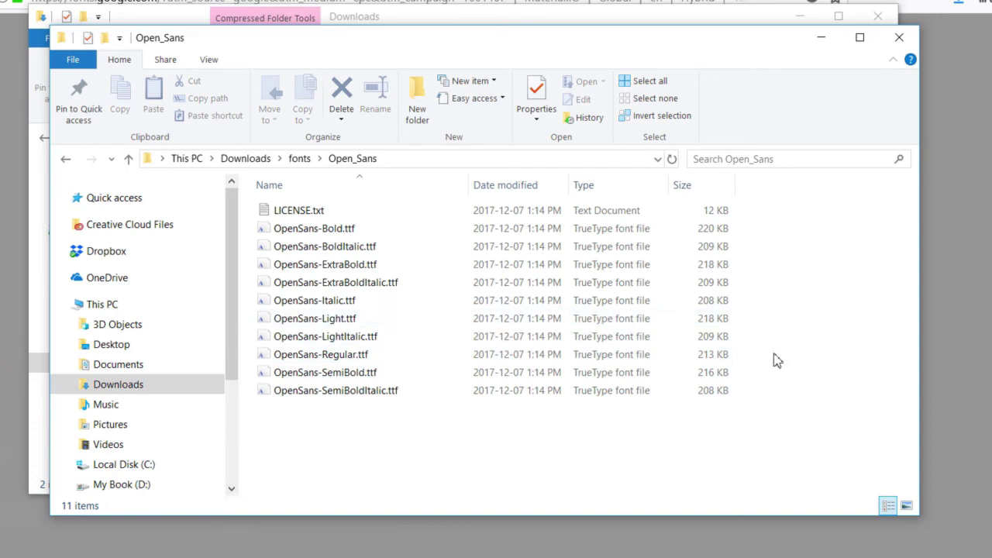
left_click_drag(283, 448, 771, 231)
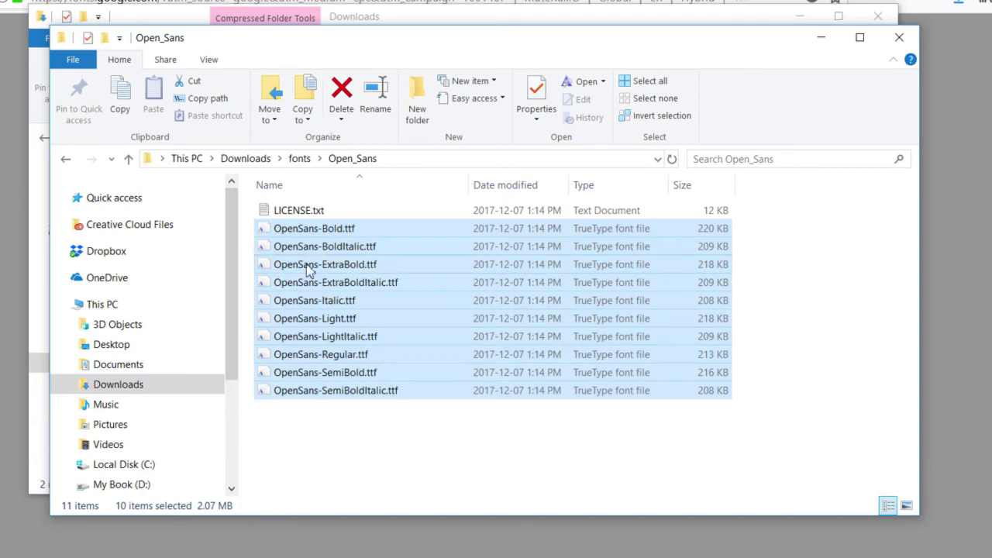
right_click(305, 234)
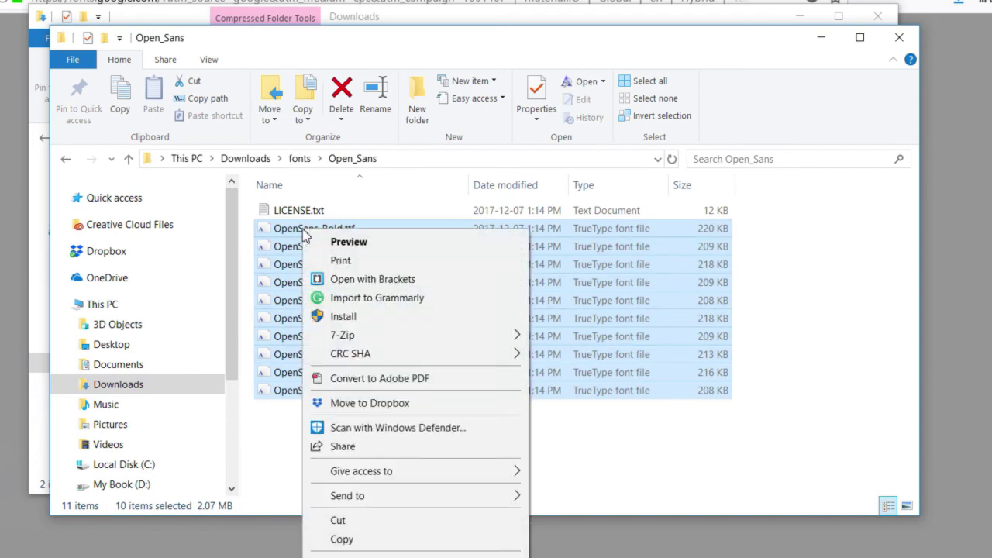
left_click(356, 317)
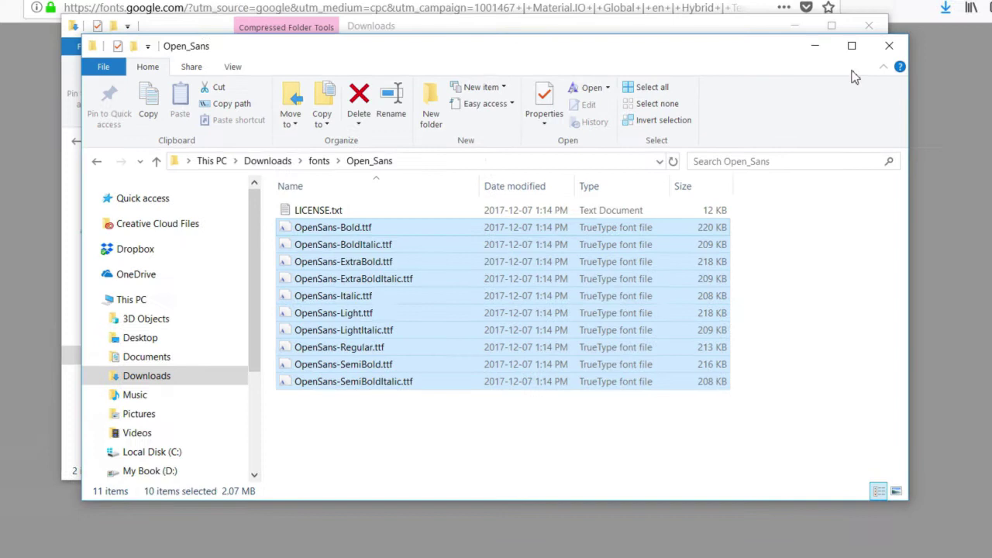
- Close the Open_Sans and Downloads folder windows and the Google Fonts browser page
left_click(899, 37)
left_click(877, 15)
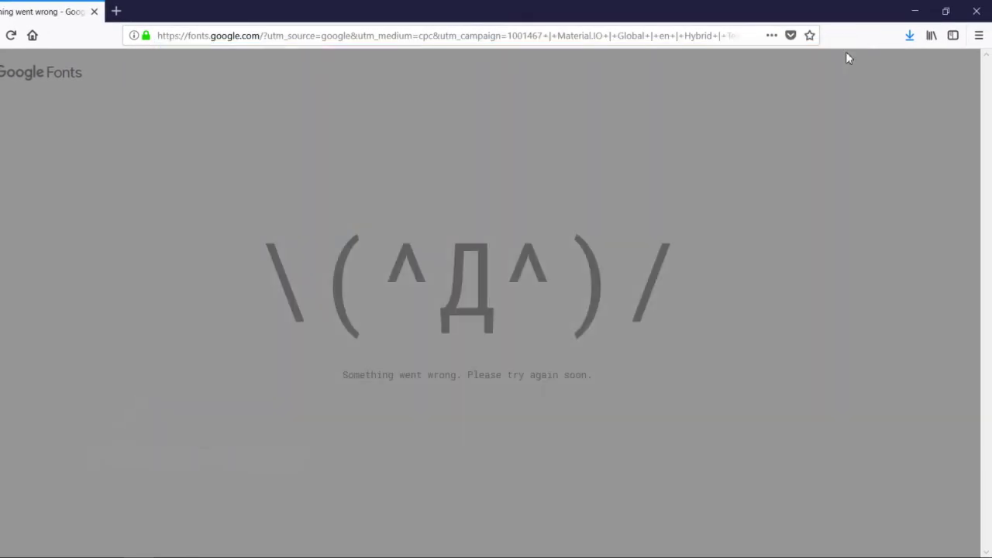
left_click(95, 12)
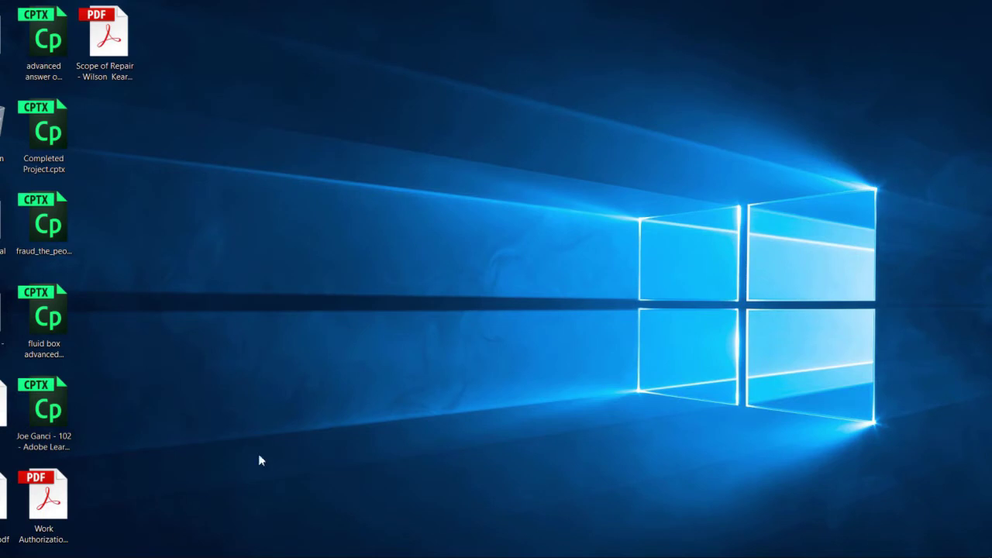
- In the browser article "Using web fonts in Adobe Captivate", copy the two-line fontLink JavaScript sample that appends the link to the head
left_click(137, 527)
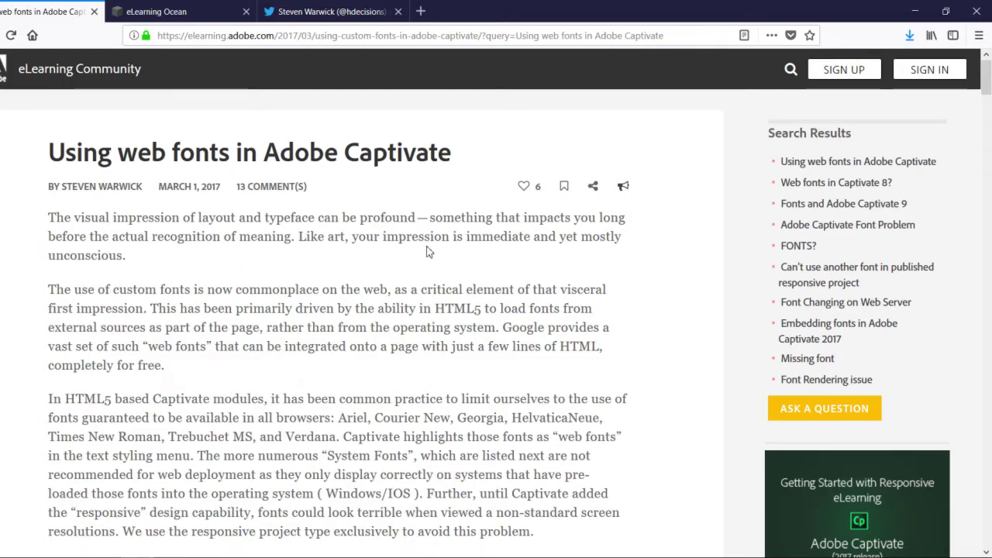
scroll(427, 251, "down", 7)
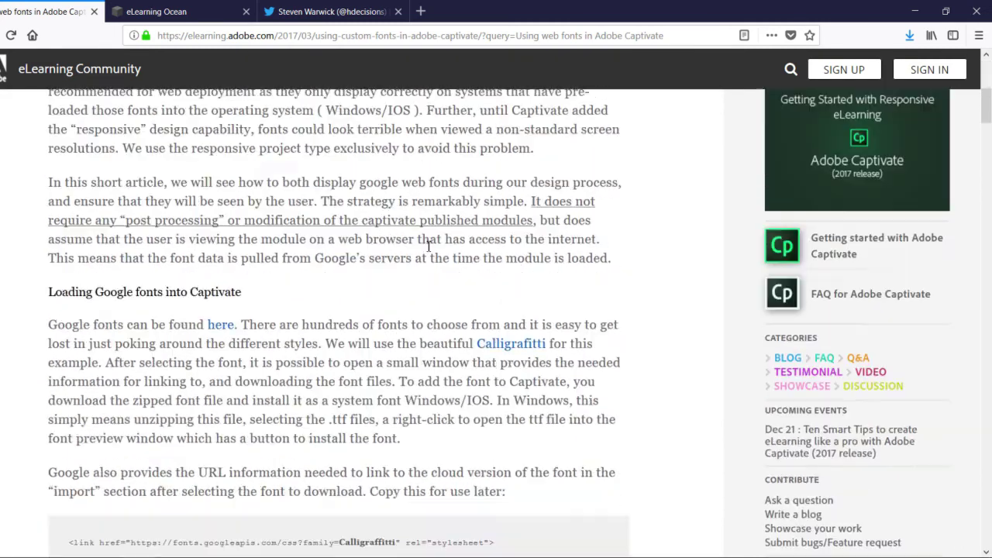
scroll(432, 248, "down", 3)
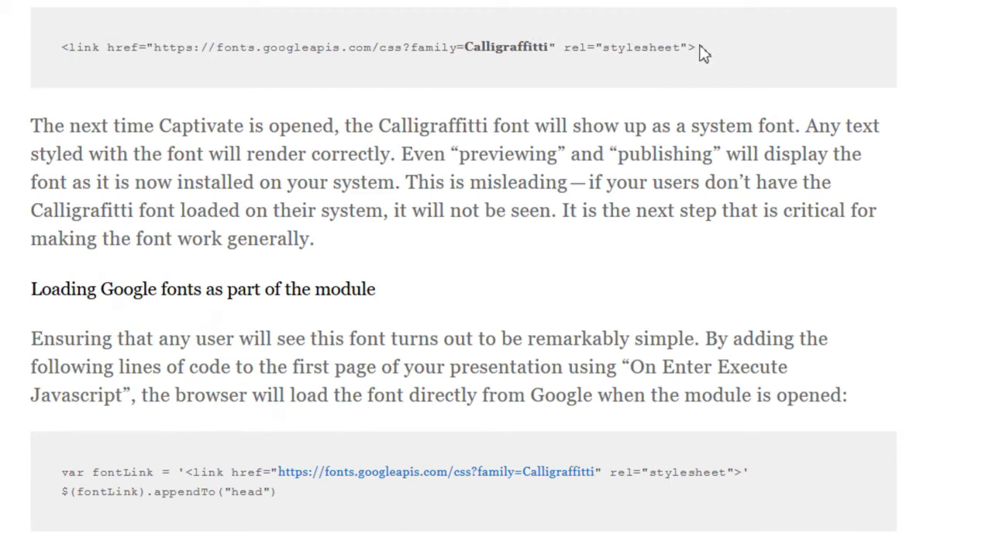
scroll(702, 51, "down", 5)
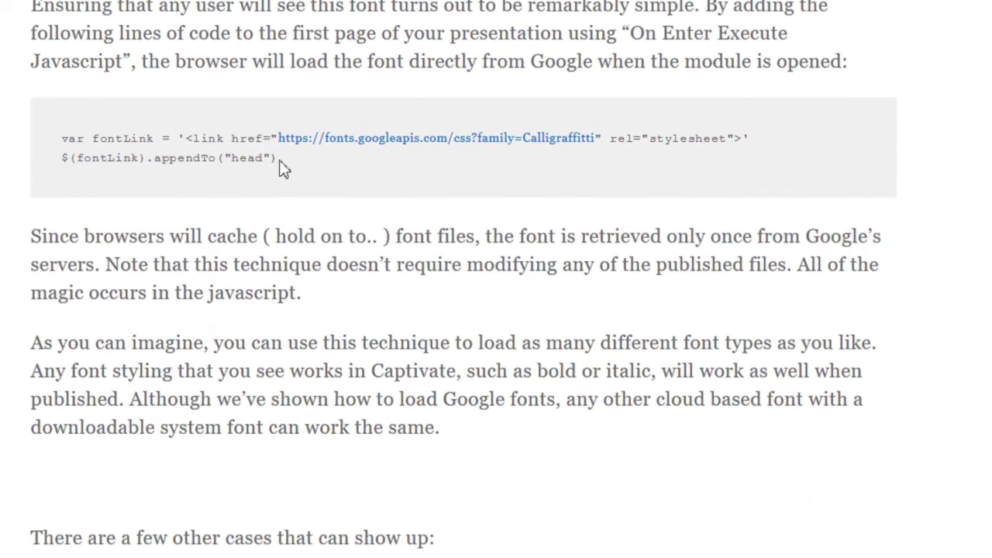
left_click_drag(279, 160, 60, 142)
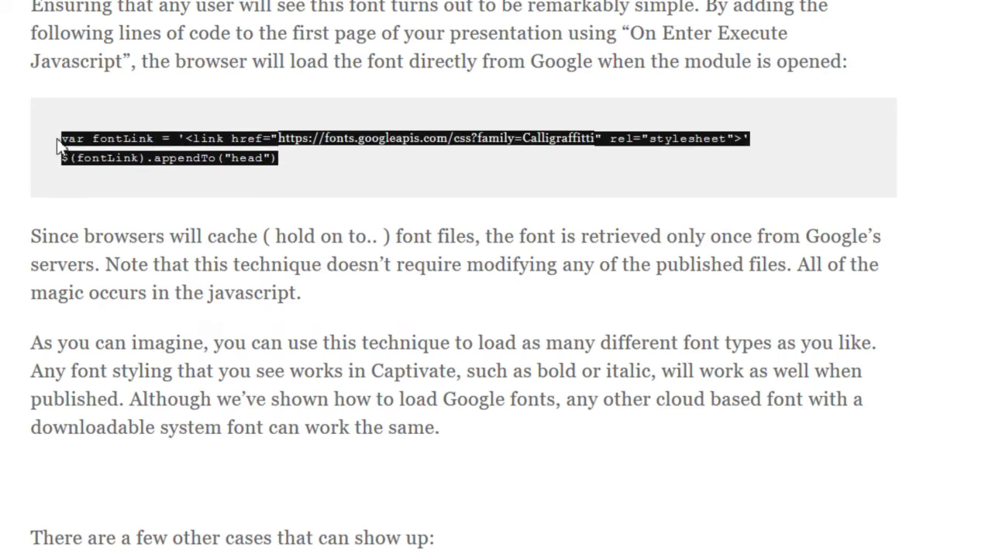
right_click(106, 139)
left_click(128, 152)
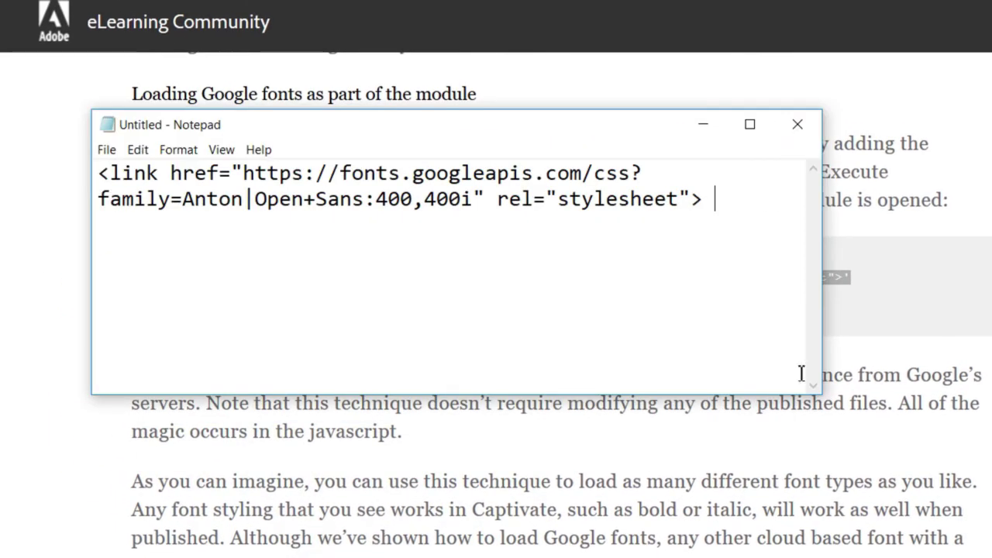
- Paste the copied JavaScript sample into the Notepad document, one blank line below the Anton and Open Sans link
key("Return")
key("Return")
key("ctrl+v")
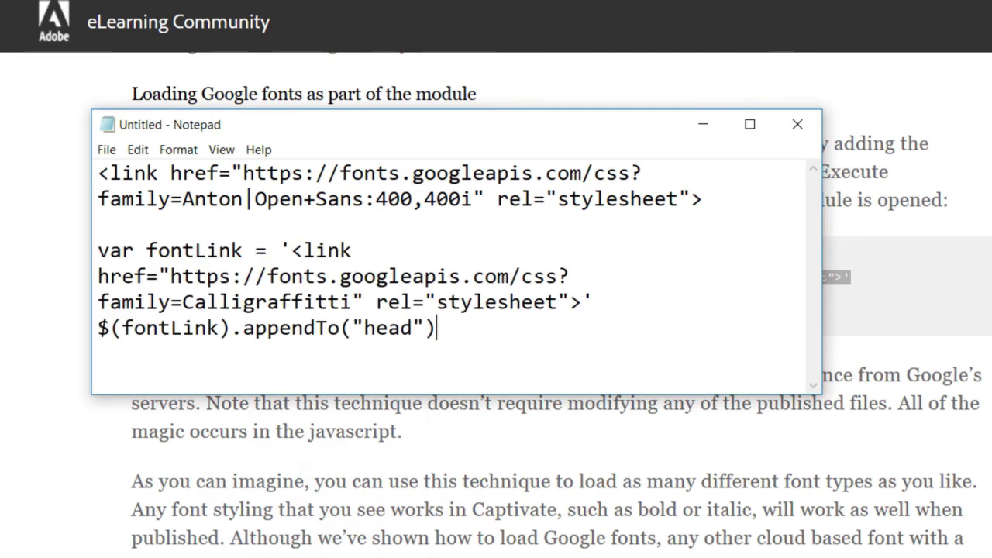
- Cut the Anton and Open Sans link tag and paste it over the Calligraffitti link tag inside the fontLink quotes
left_click(708, 199)
left_click_drag(703, 199, 84, 172)
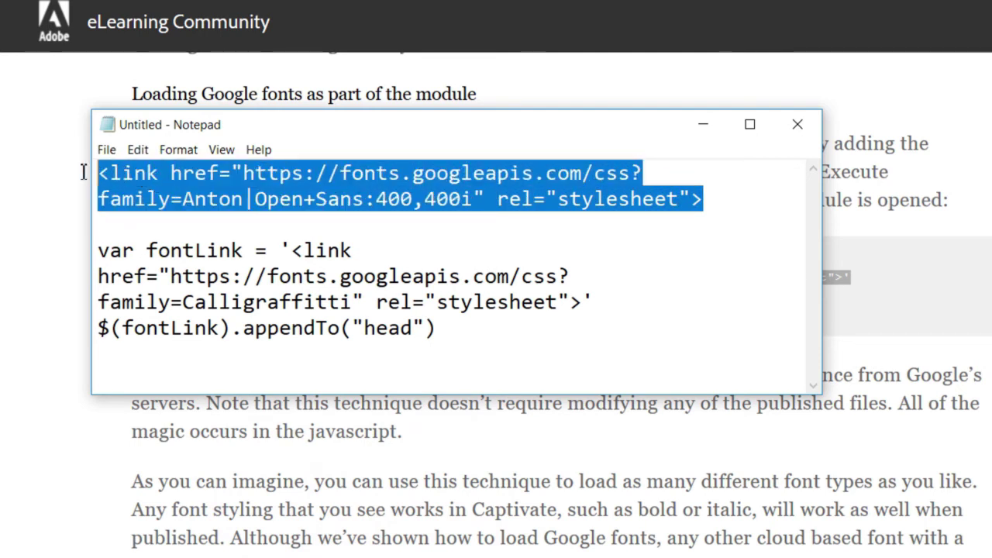
right_click(135, 170)
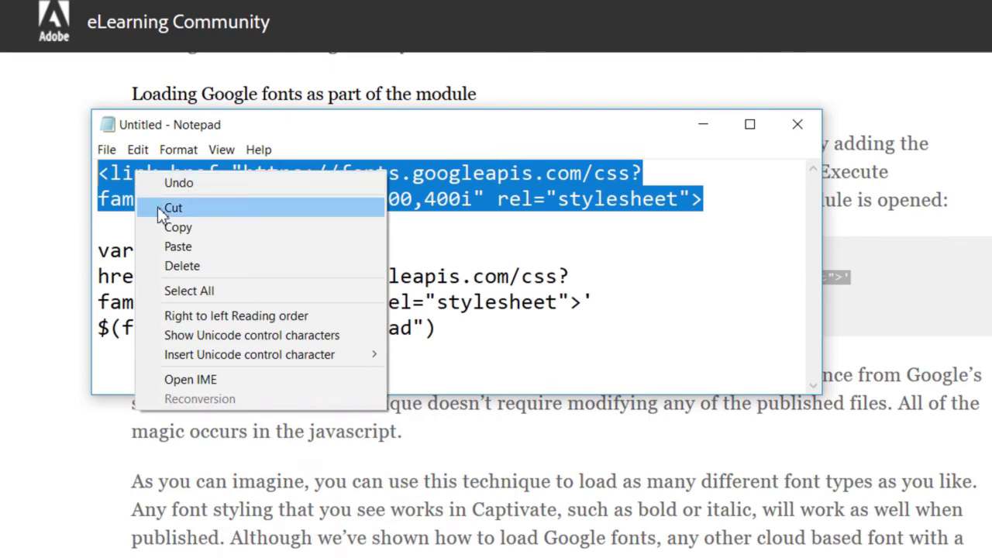
left_click(159, 207)
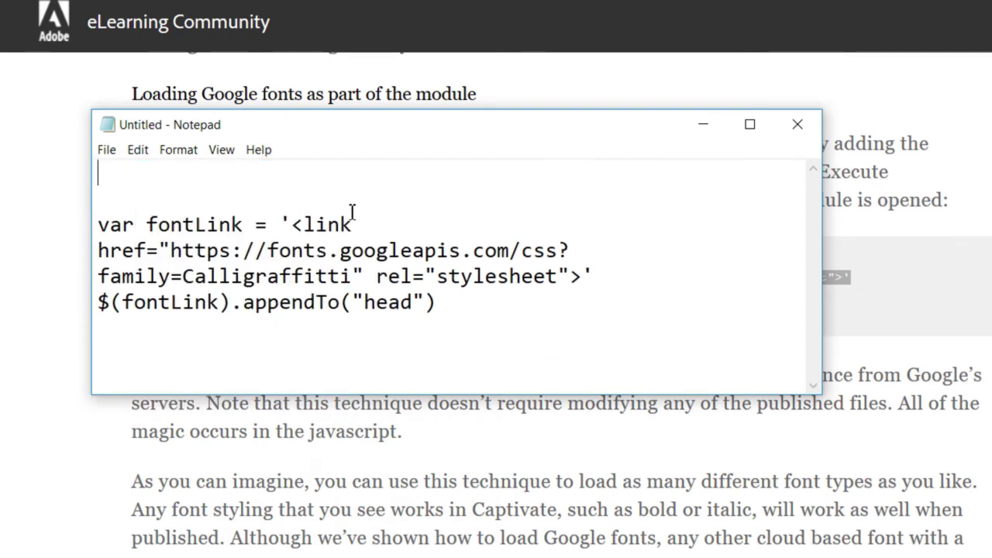
left_click_drag(294, 225, 582, 278)
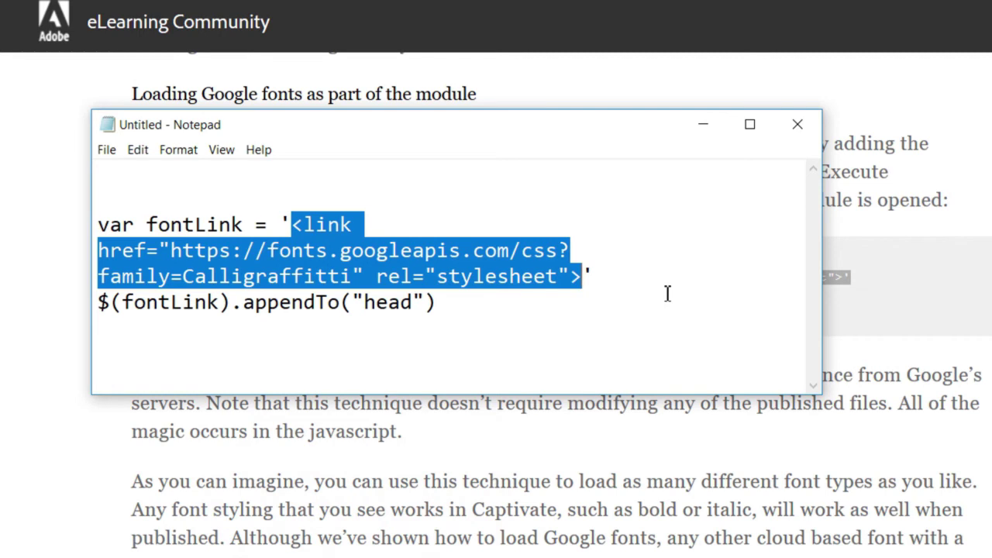
key("ctrl+v")
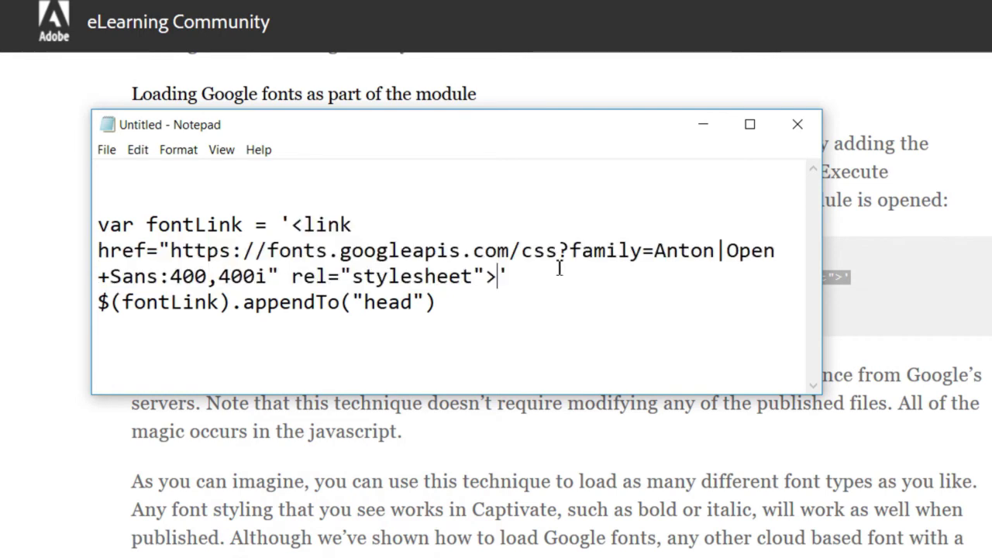
- Copy the complete edited fontLink script, including the appendTo line, and minimize Notepad and the browser
left_click(452, 303)
left_click_drag(453, 305, 82, 218)
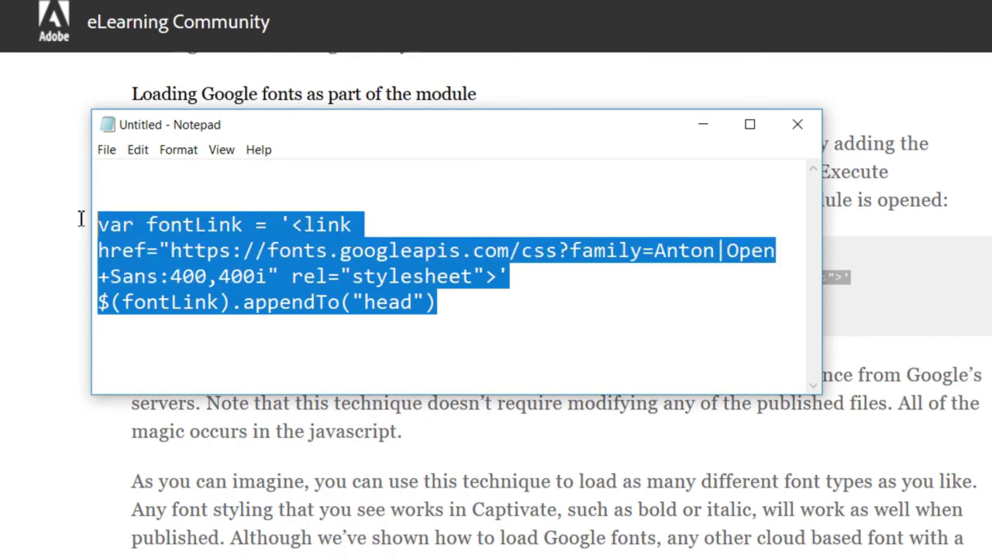
right_click(114, 233)
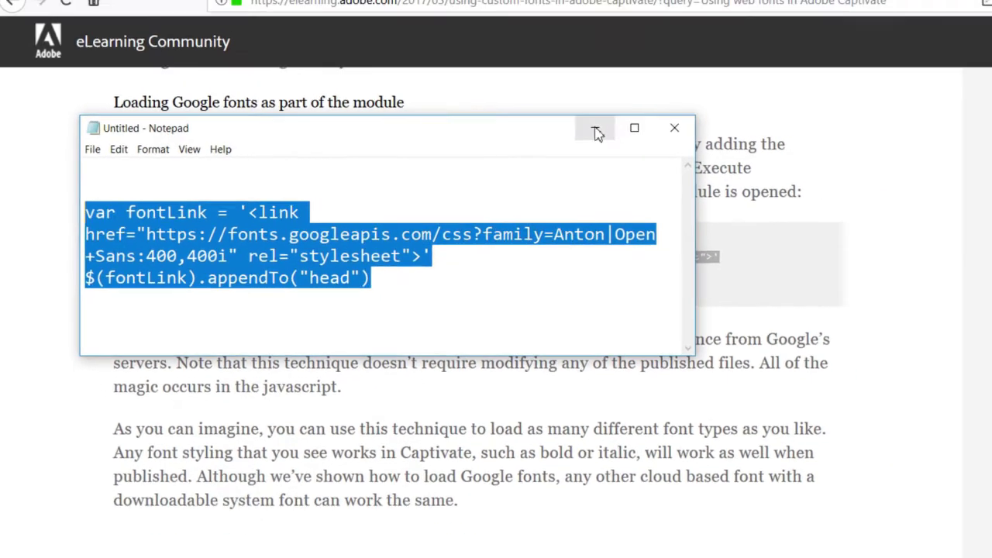
left_click(704, 124)
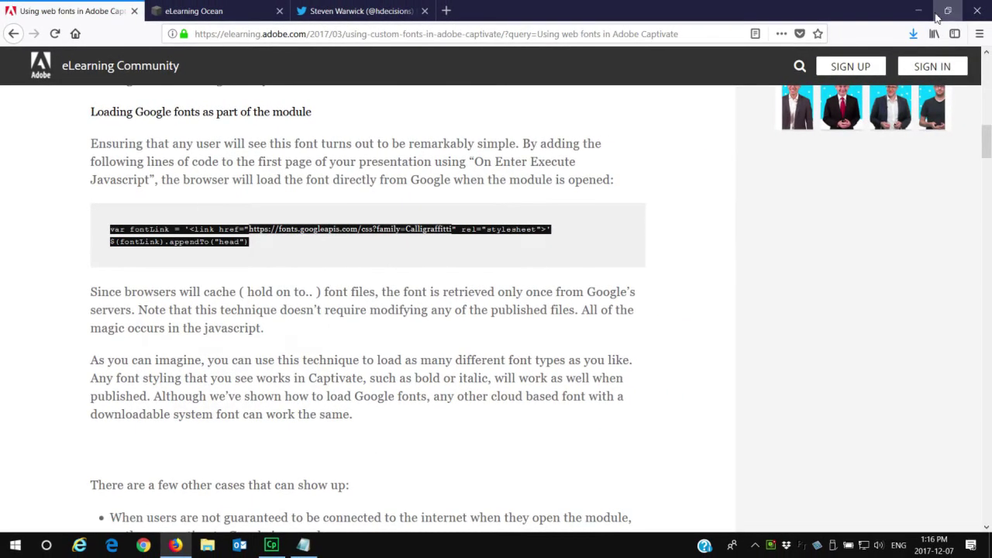
left_click(919, 11)
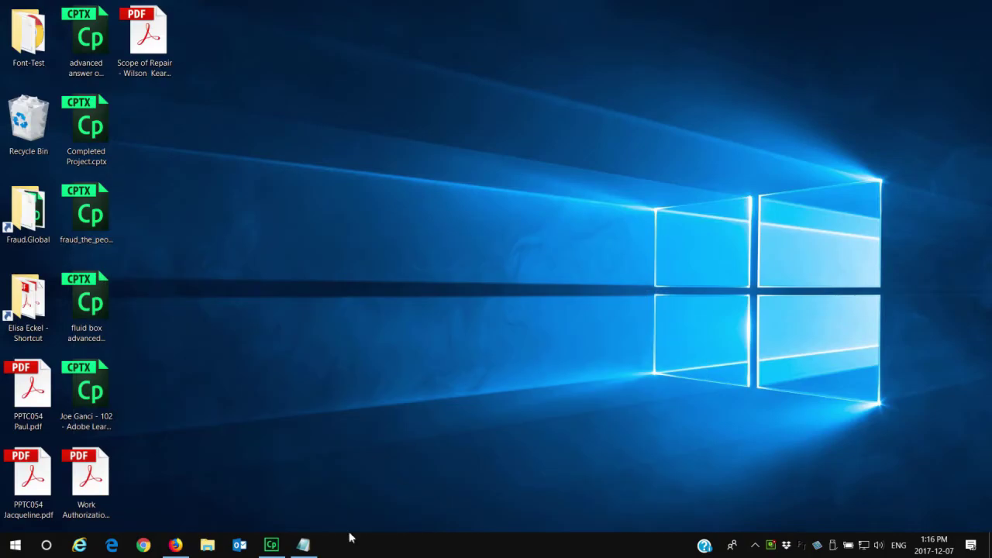
- Switch to Adobe Captivate and set the Google Fonts title slide's On Enter action to Execute JavaScript
left_click(272, 545)
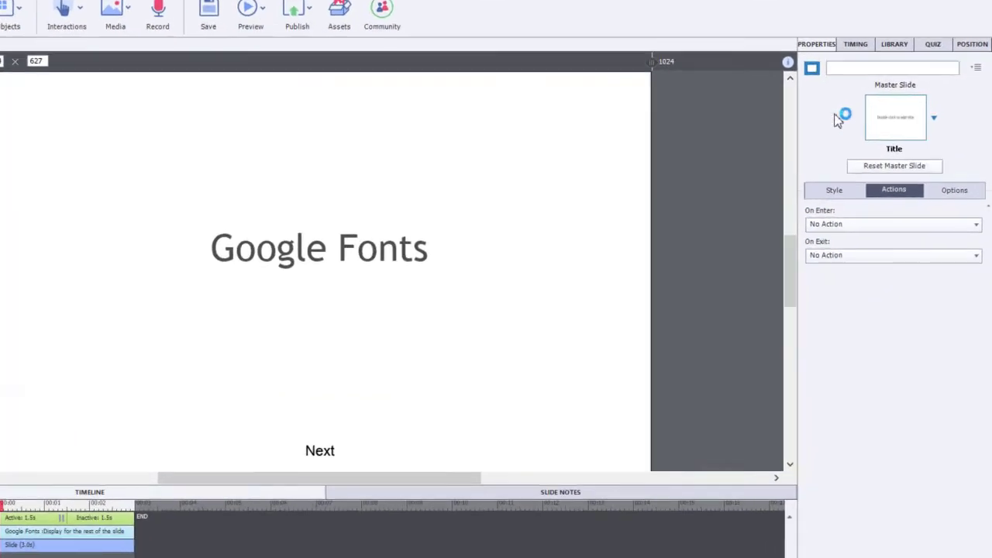
left_click(889, 189)
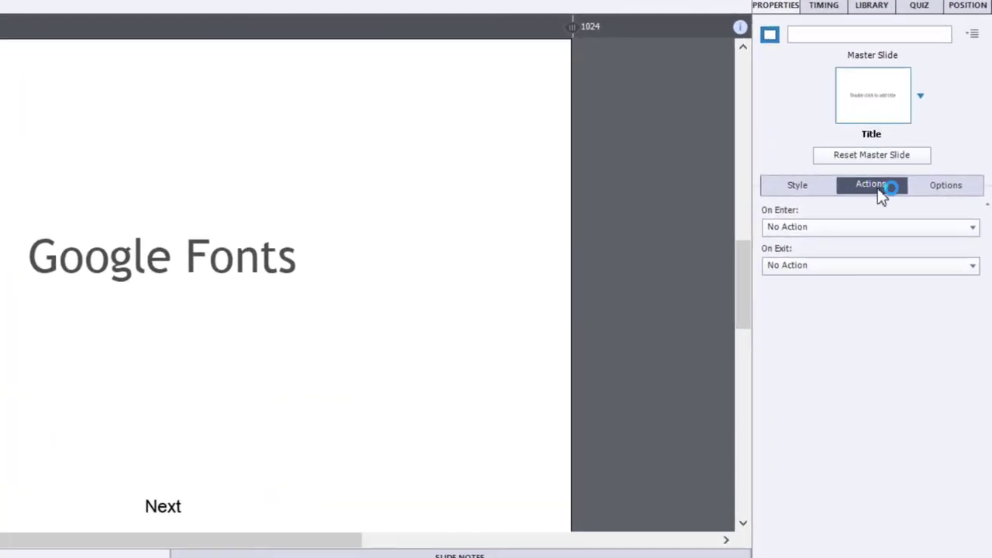
left_click(803, 227)
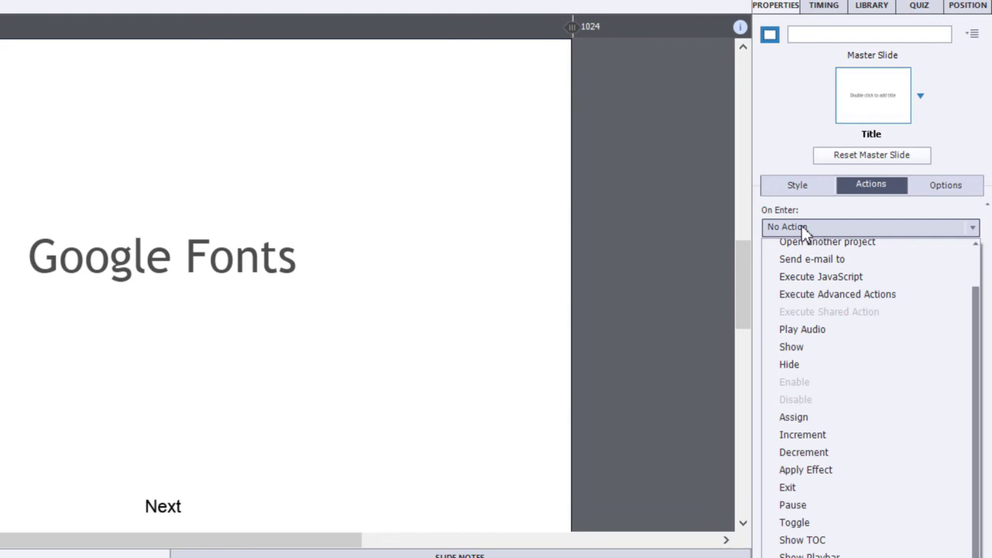
left_click(861, 277)
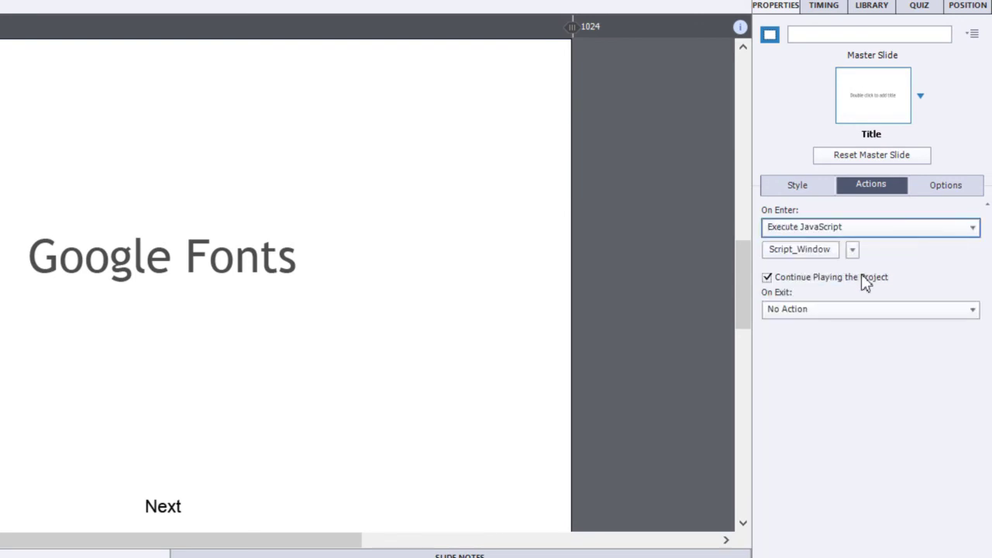
- Paste the copied font script into the On Enter action's JavaScript window, keep its target as Current, and turn off Continue Playing the Project
left_click(812, 257)
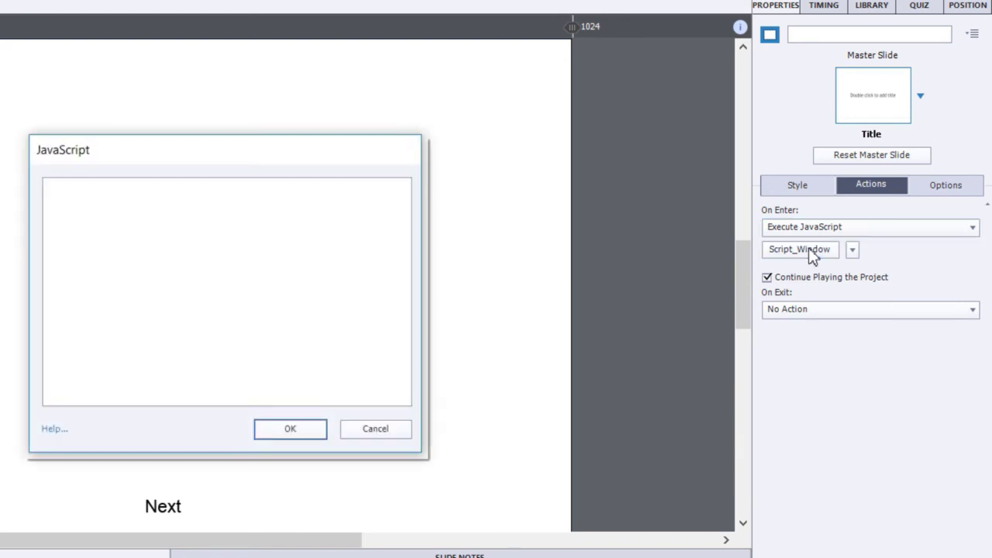
left_click(85, 209)
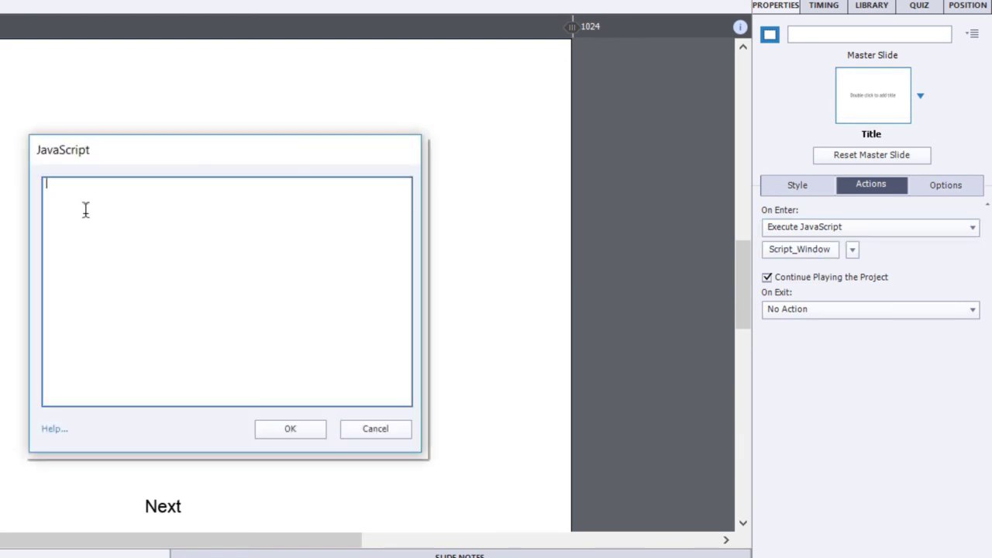
key("ctrl+v")
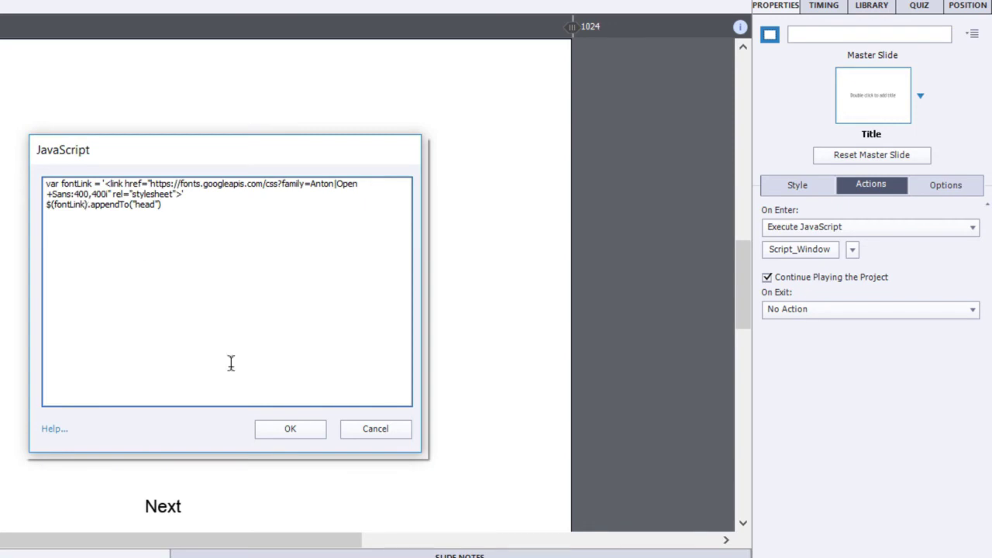
left_click(298, 433)
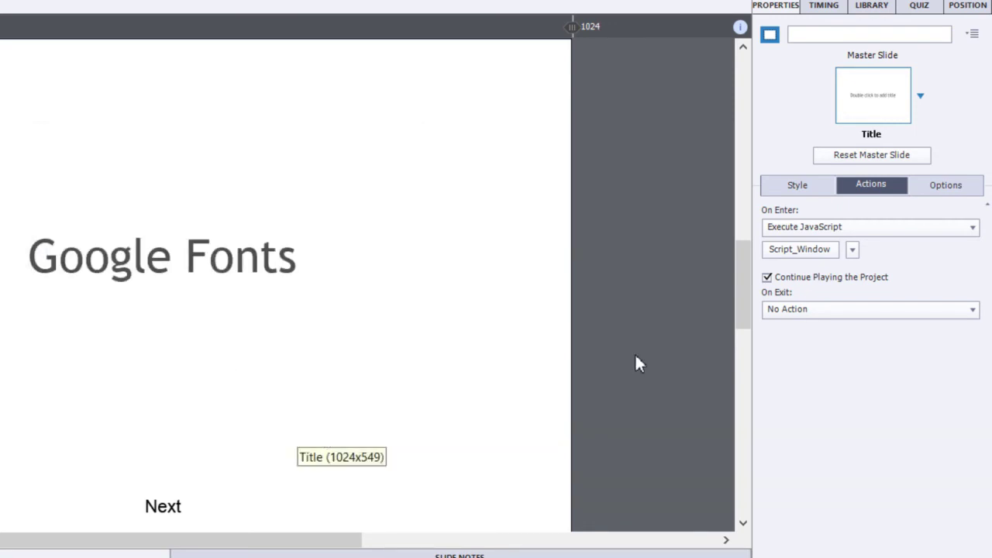
left_click(853, 250)
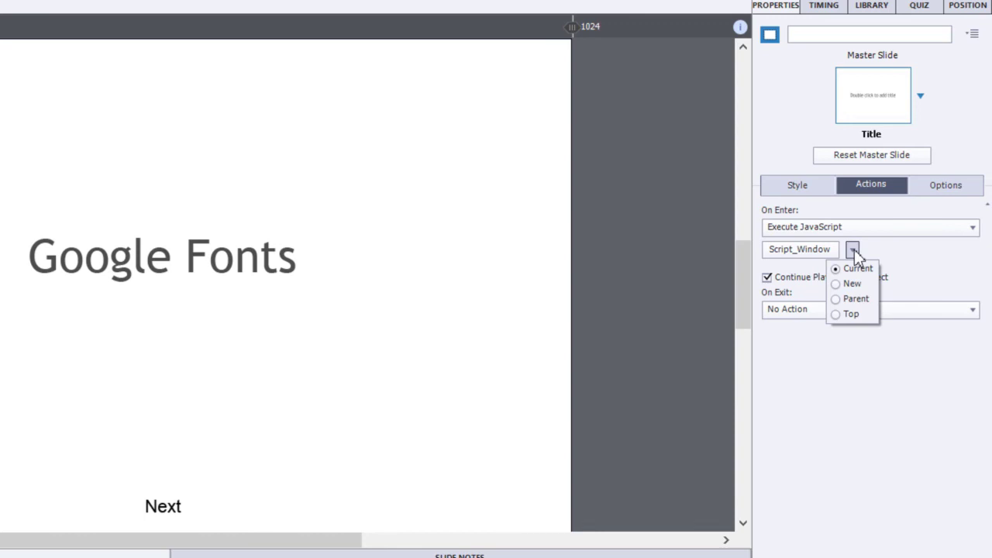
left_click(905, 263)
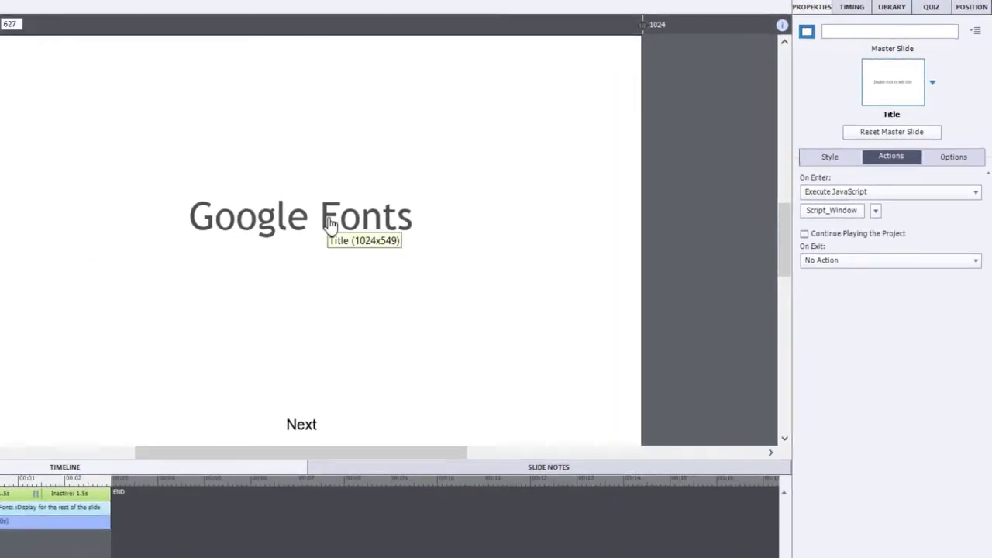
- Set the Google Fonts title text on the first slide to the Anton font at size 105
left_click(330, 221)
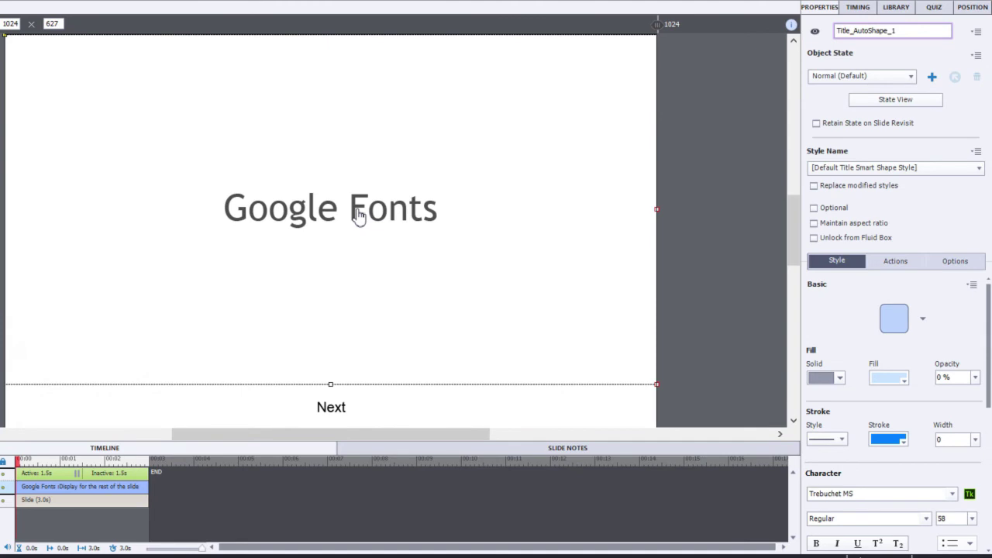
left_click(872, 499)
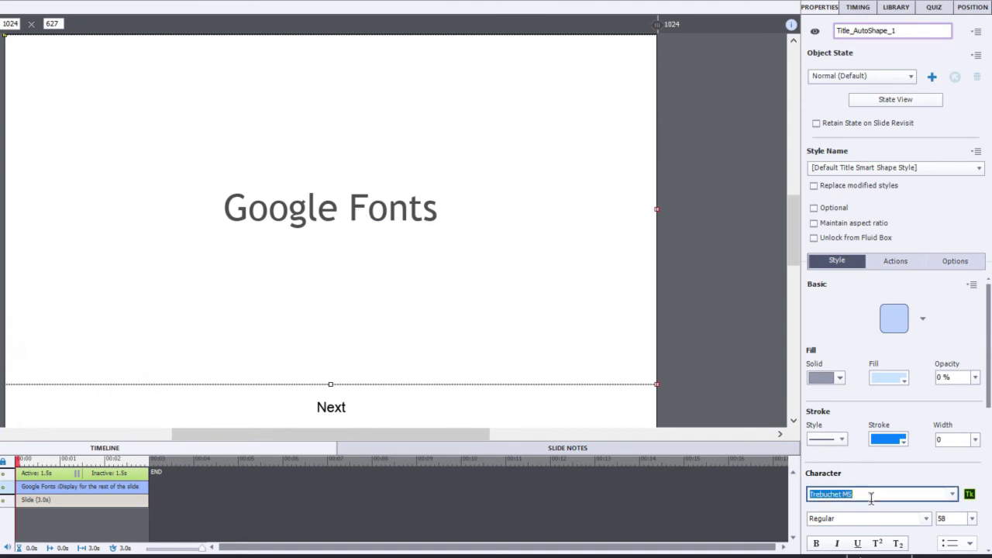
type("Anton")
key("Return")
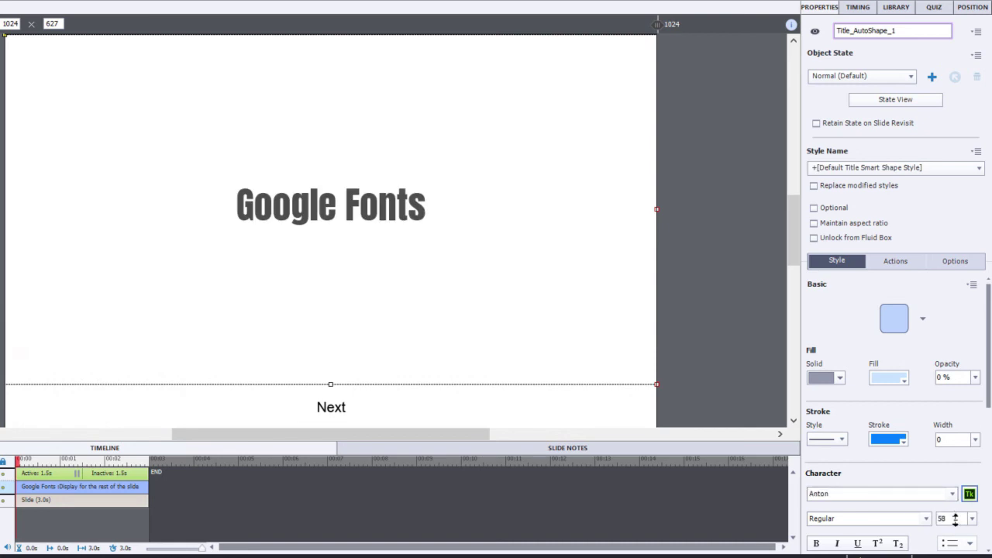
left_click_drag(955, 519, 956, 521)
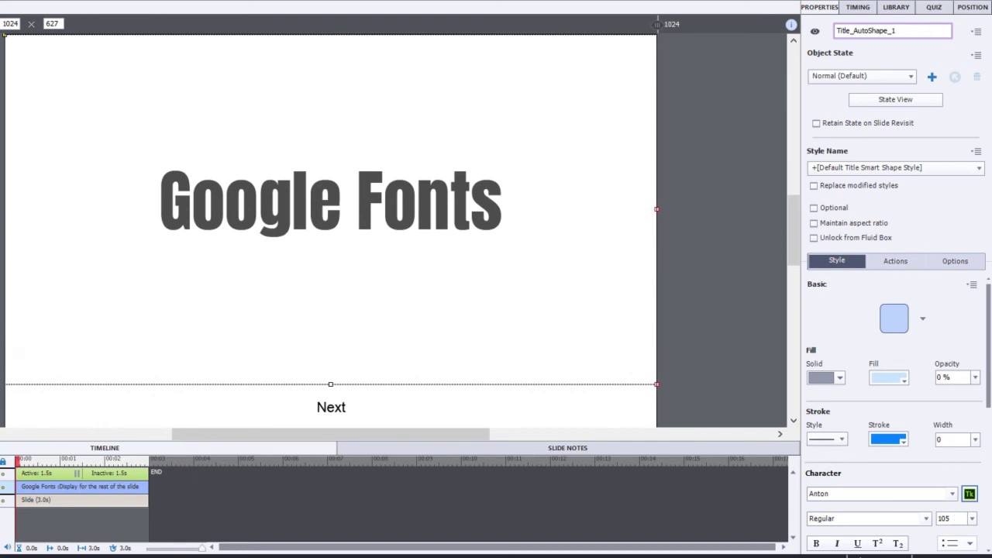
- Go to the Multiple Choice question slide and set its question title to the Anton font
key("Down")
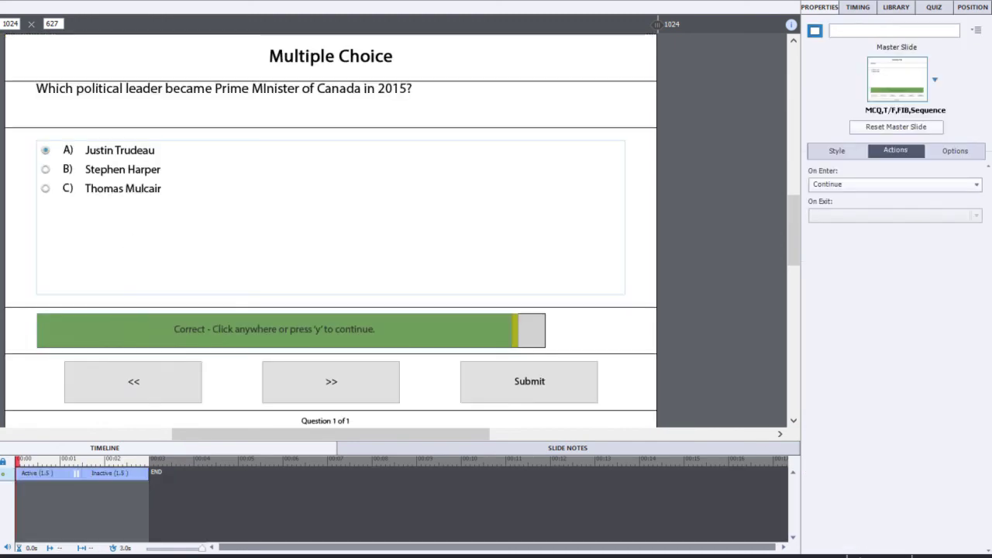
left_click(344, 72)
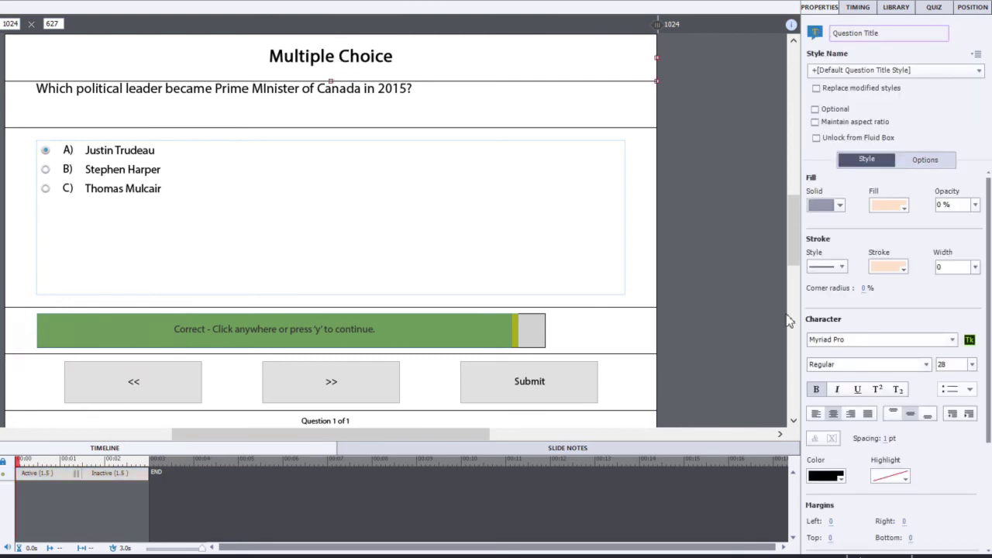
left_click(858, 339)
type("Anton")
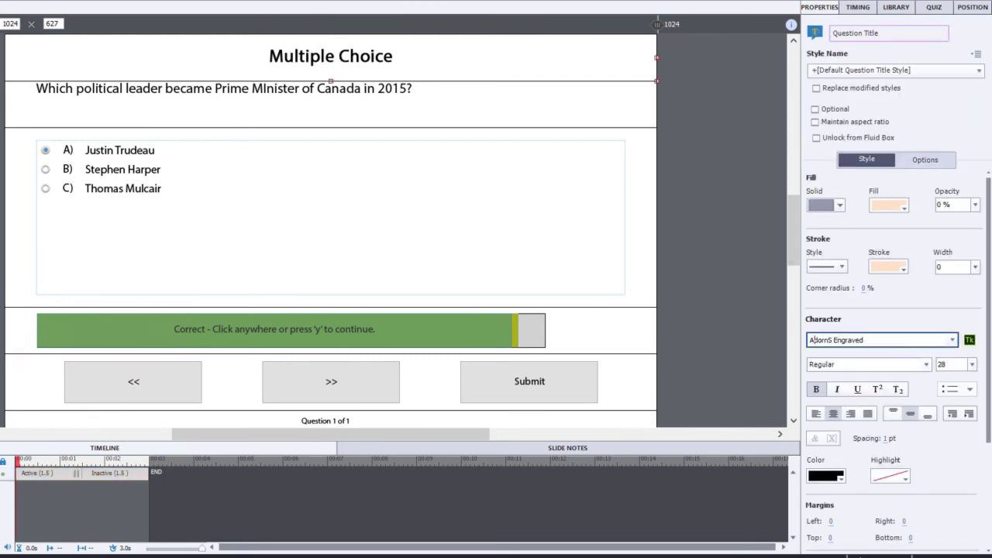
key("Return")
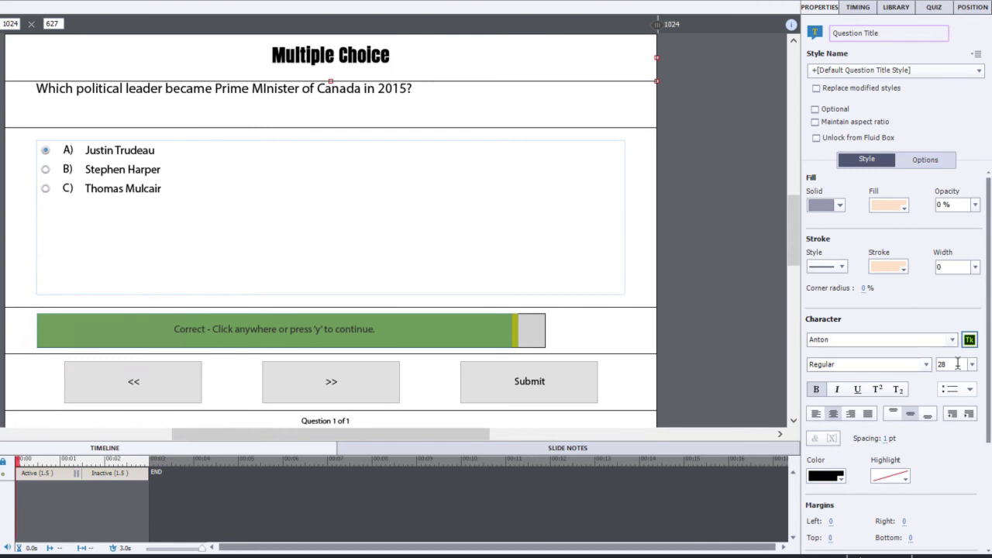
- Set the question text about the 2015 Prime Minister of Canada to the Open Sans font in Regular style
left_click(387, 103)
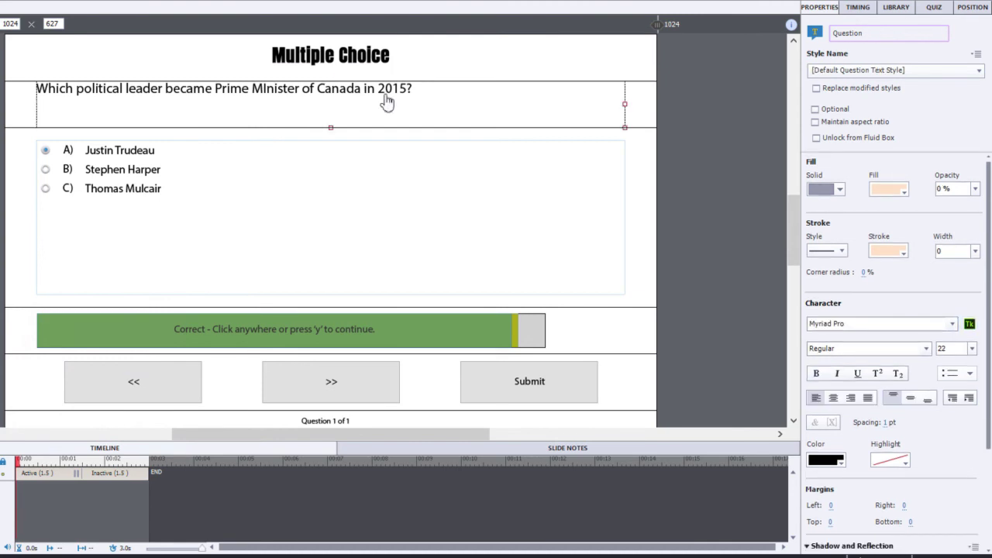
left_click(853, 323)
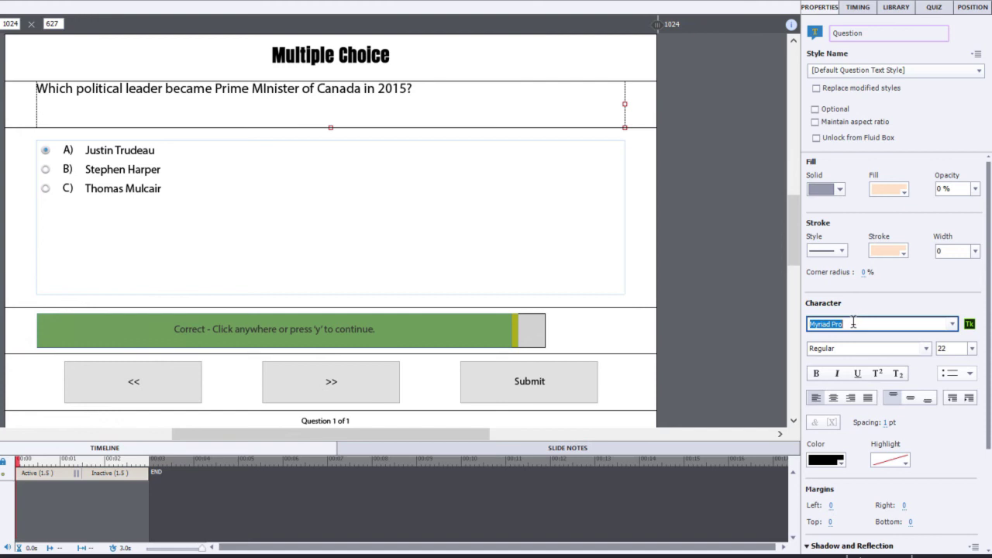
type("Omnes")
key("Return")
left_click(928, 350)
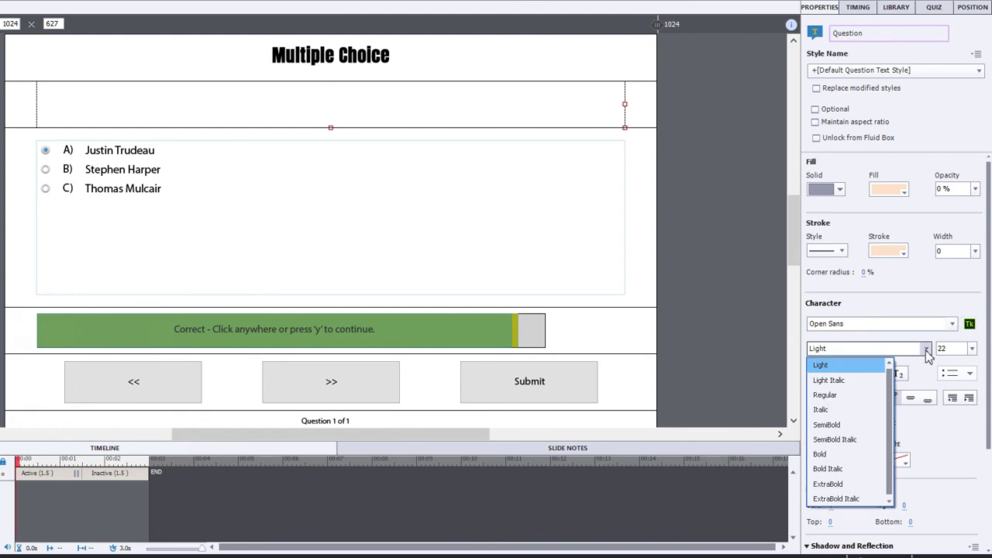
left_click(857, 395)
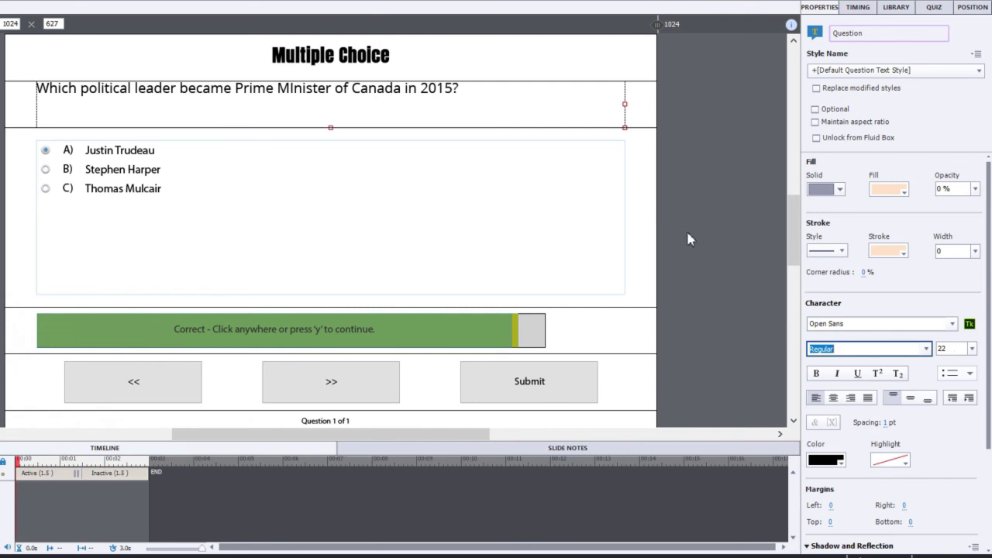
- Select all three answer options together and set them to Open Sans Regular at size 22, then deselect them
left_click(146, 153)
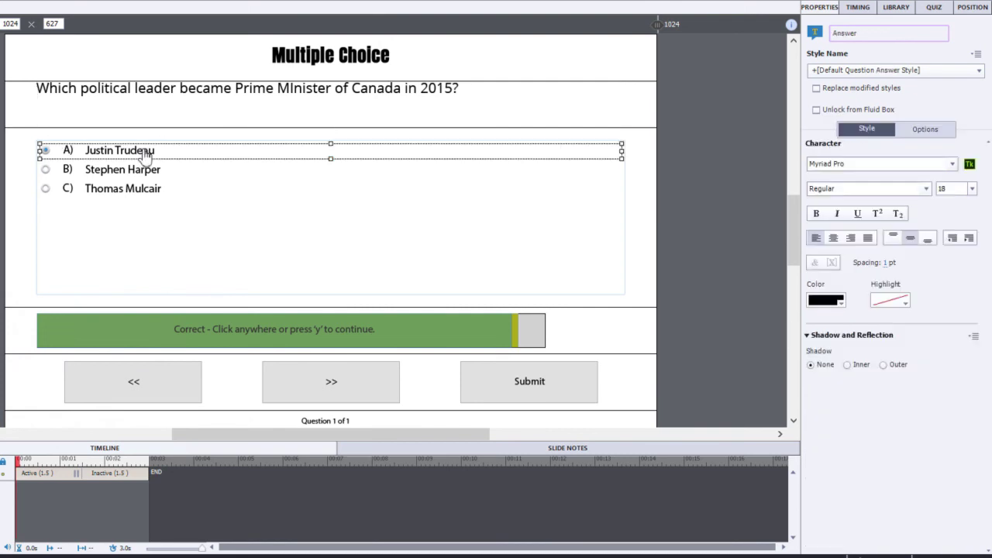
left_click(150, 174, "shift")
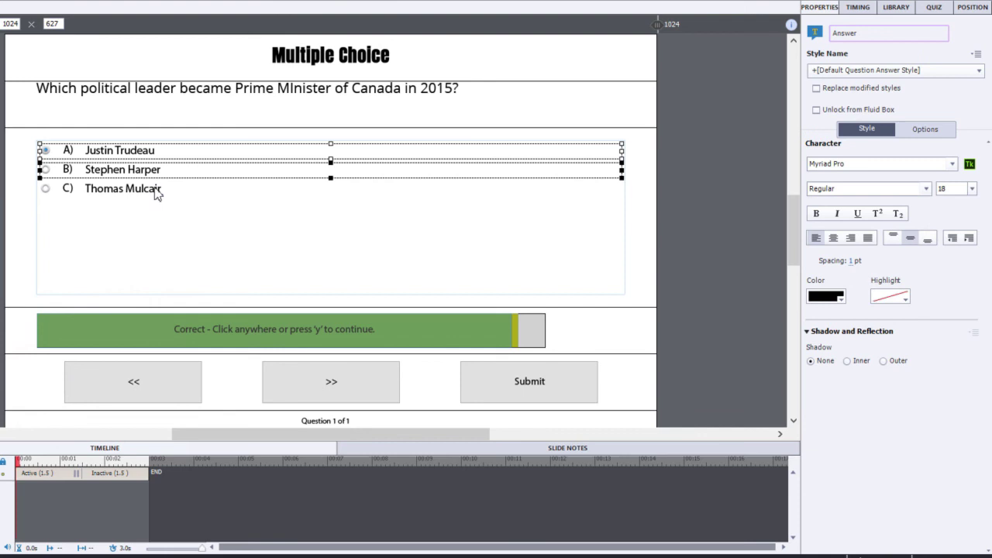
left_click(158, 193, "shift")
left_click(857, 164)
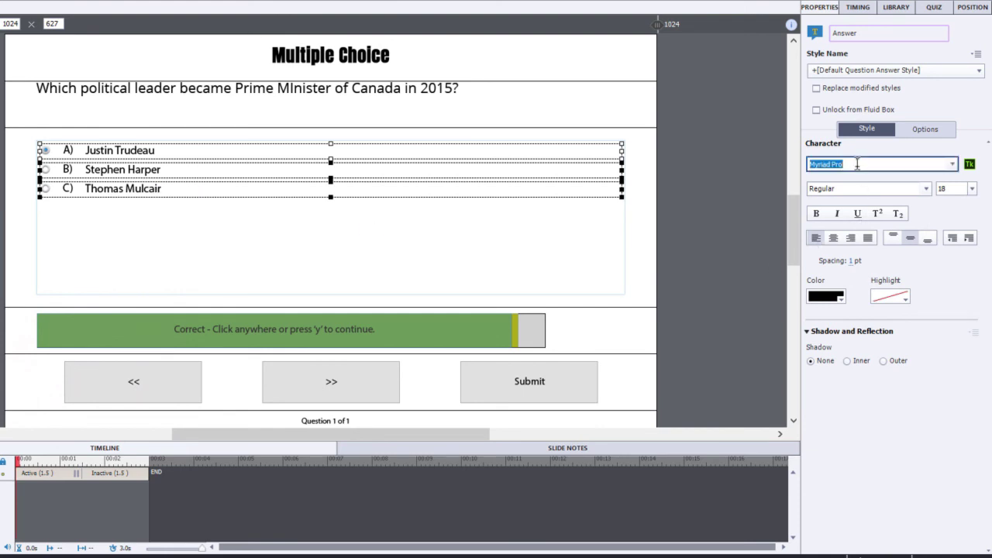
type("Open Sans")
key("Tab")
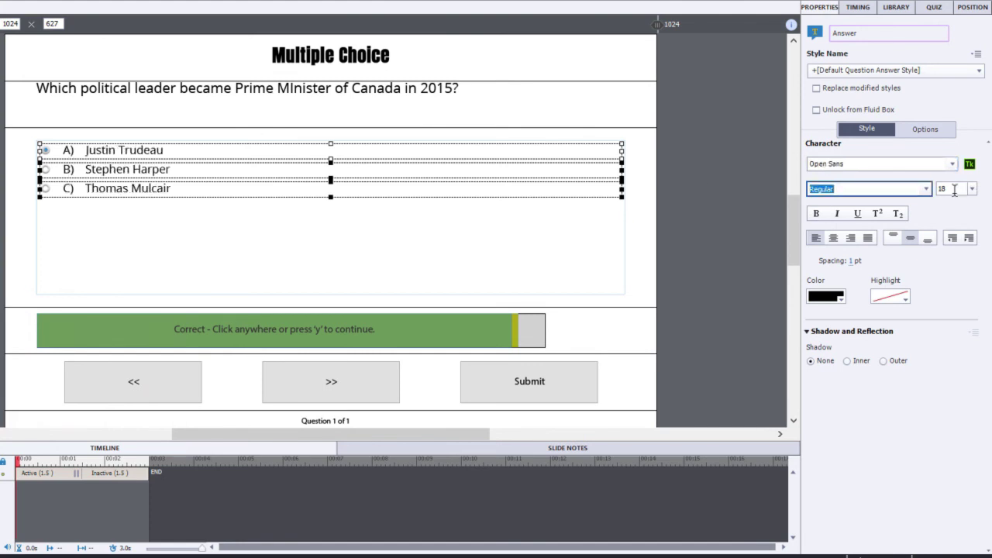
key("Tab")
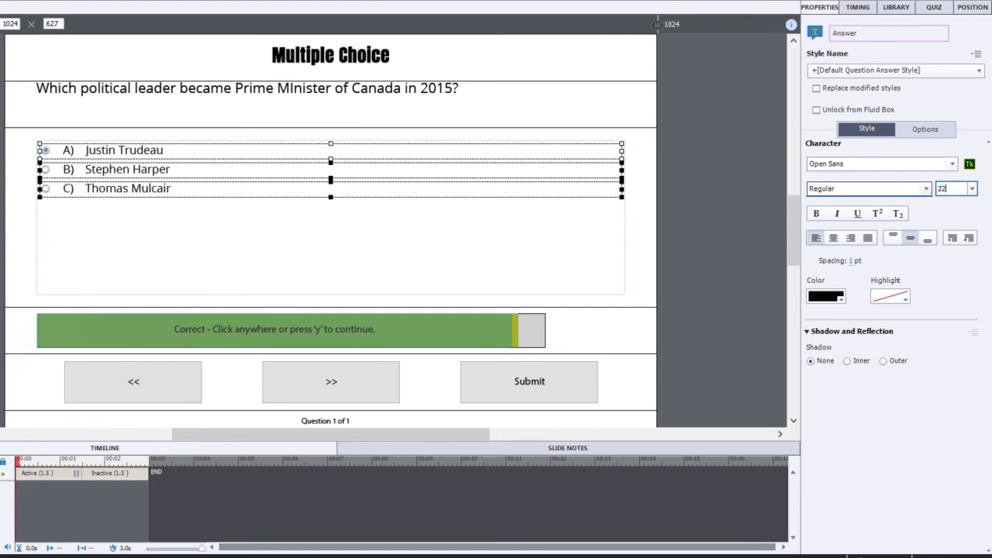
type("22")
key("Return")
left_click(720, 192)
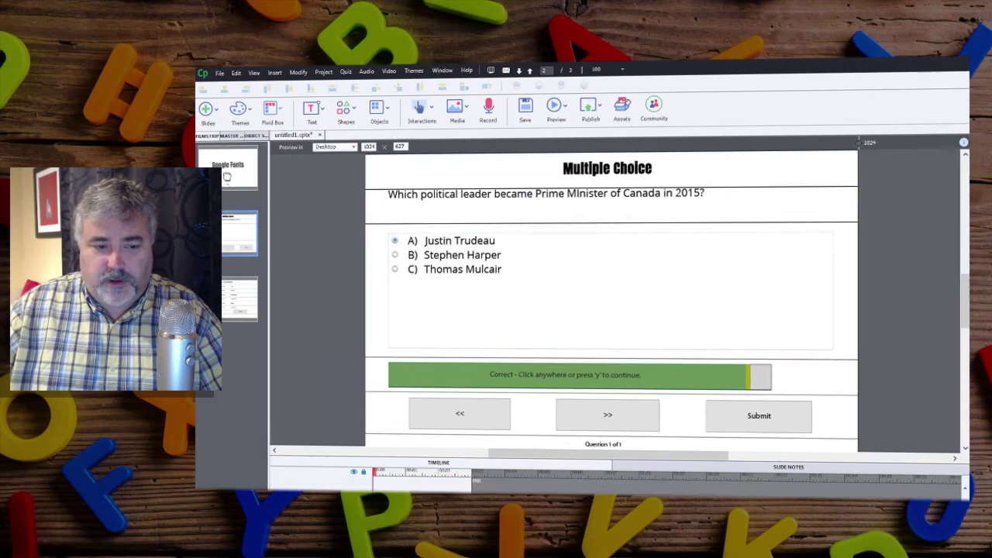
- Return to the Google Fonts title slide and preview the project to check the web fonts
left_click(227, 178)
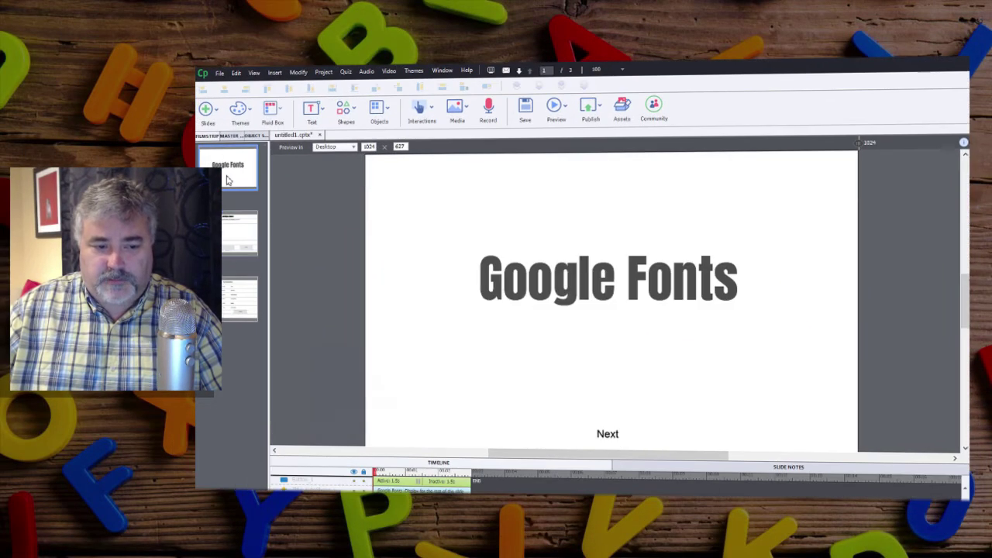
left_click(561, 109)
left_click(575, 192)
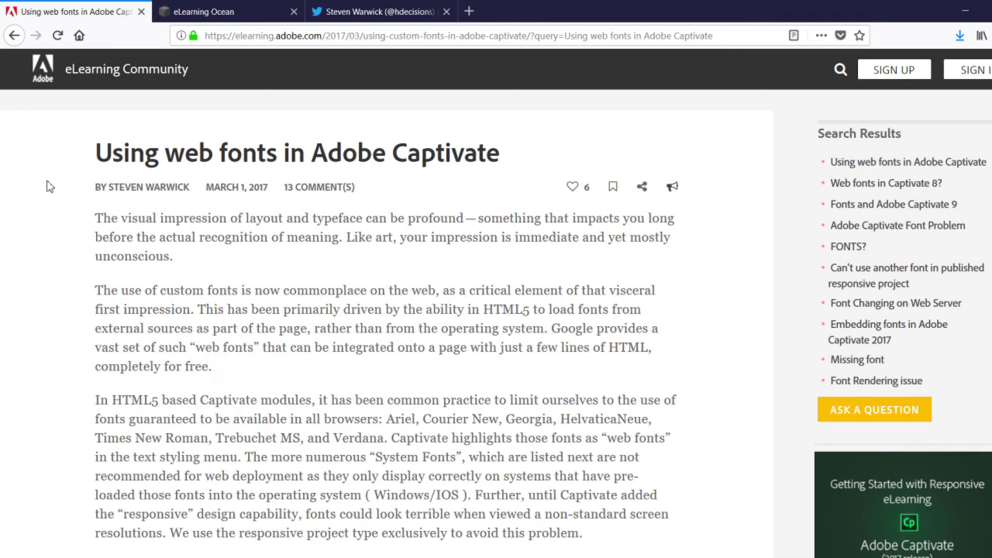
- View the eLearning Ocean website and the Twitter profile of the web fonts article's author in the browser
left_click(229, 15)
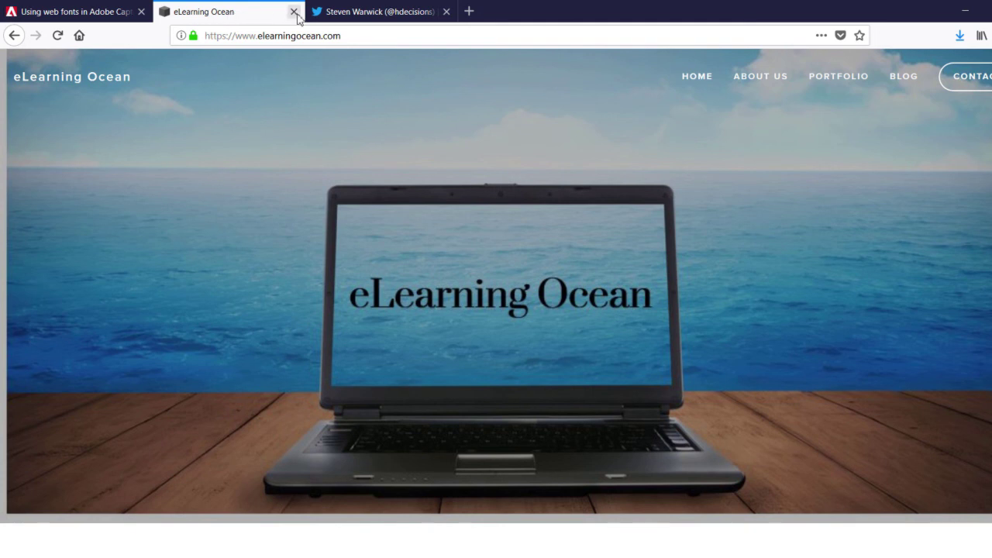
left_click(380, 13)
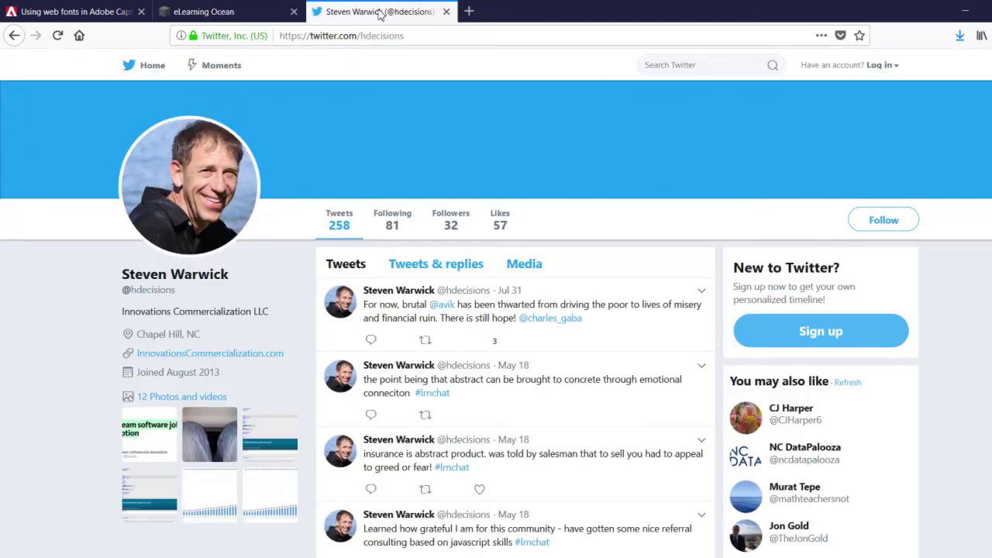